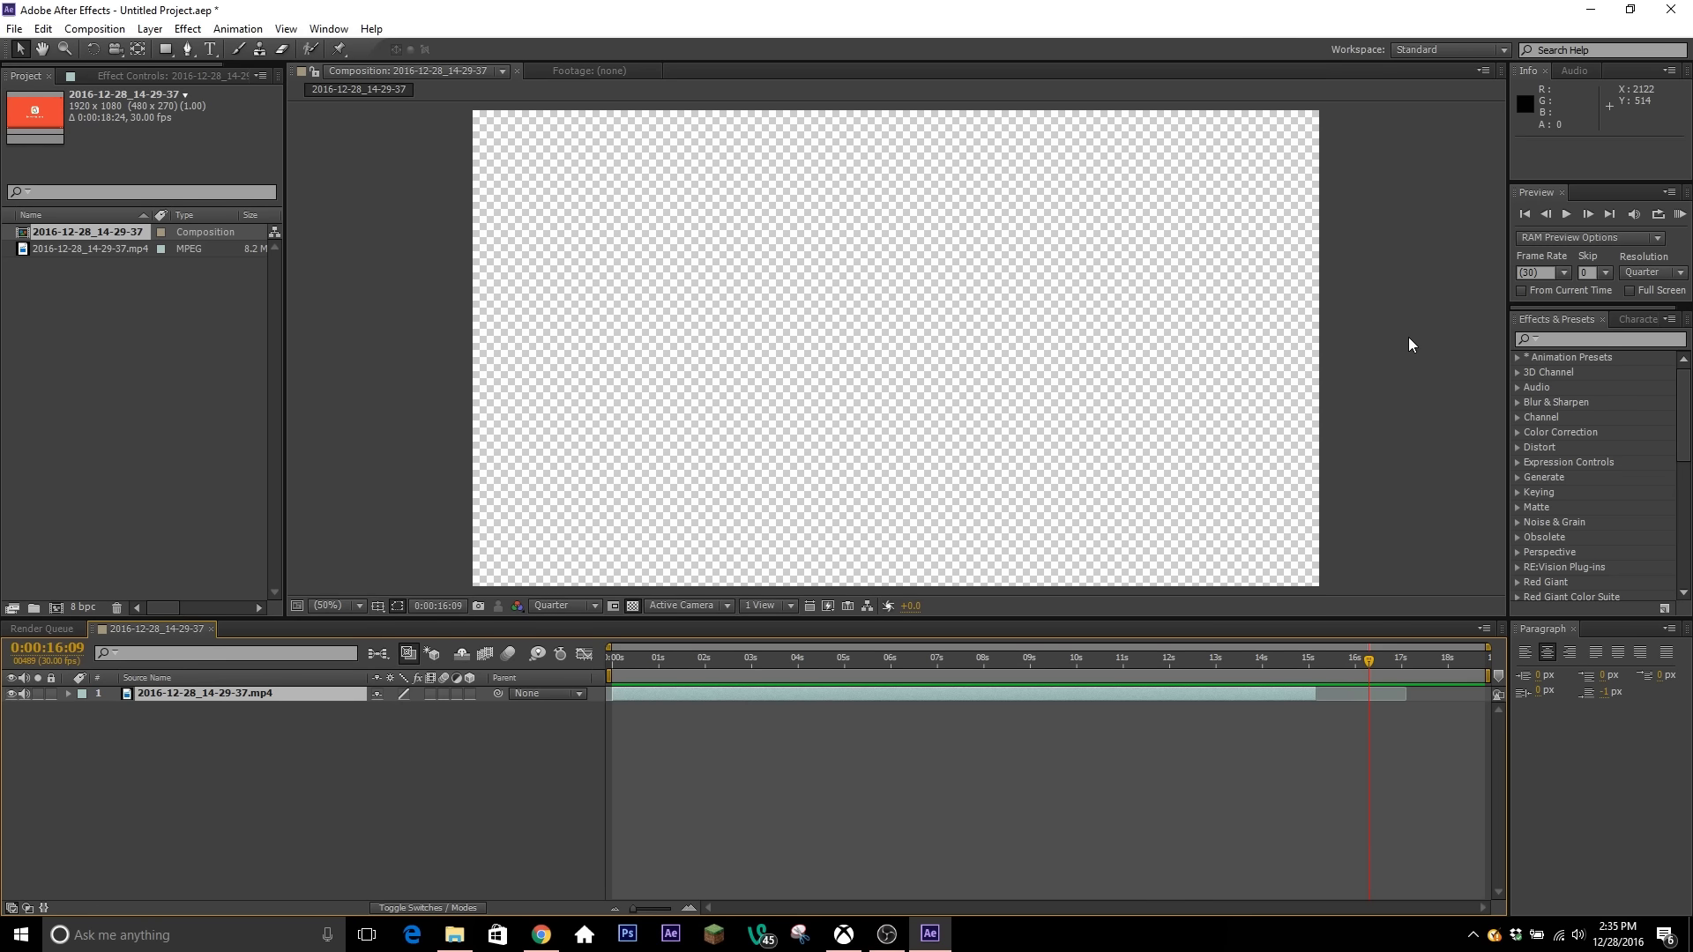
Step: Play the reference ad, stop it, and scrub back to the fandom caption near 2 seconds
click(1677, 215)
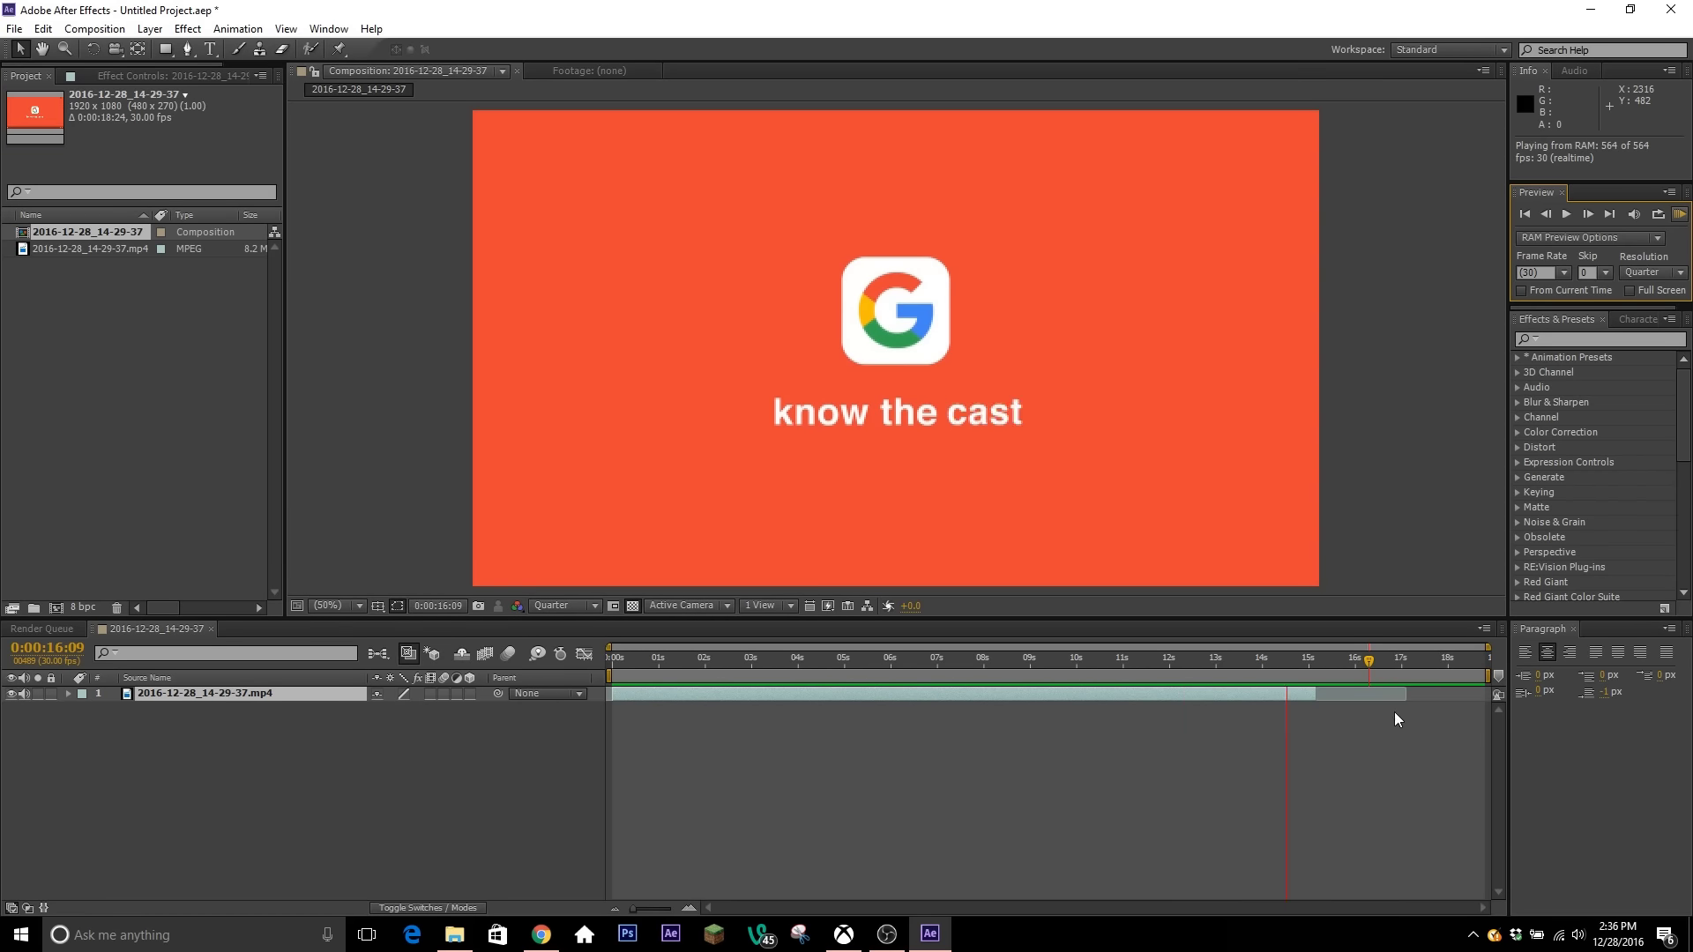
key(space)
drag(734, 649, 880, 716)
Step: Replay the comp from the start and zoom the viewer in on the caption area
key(KP_0)
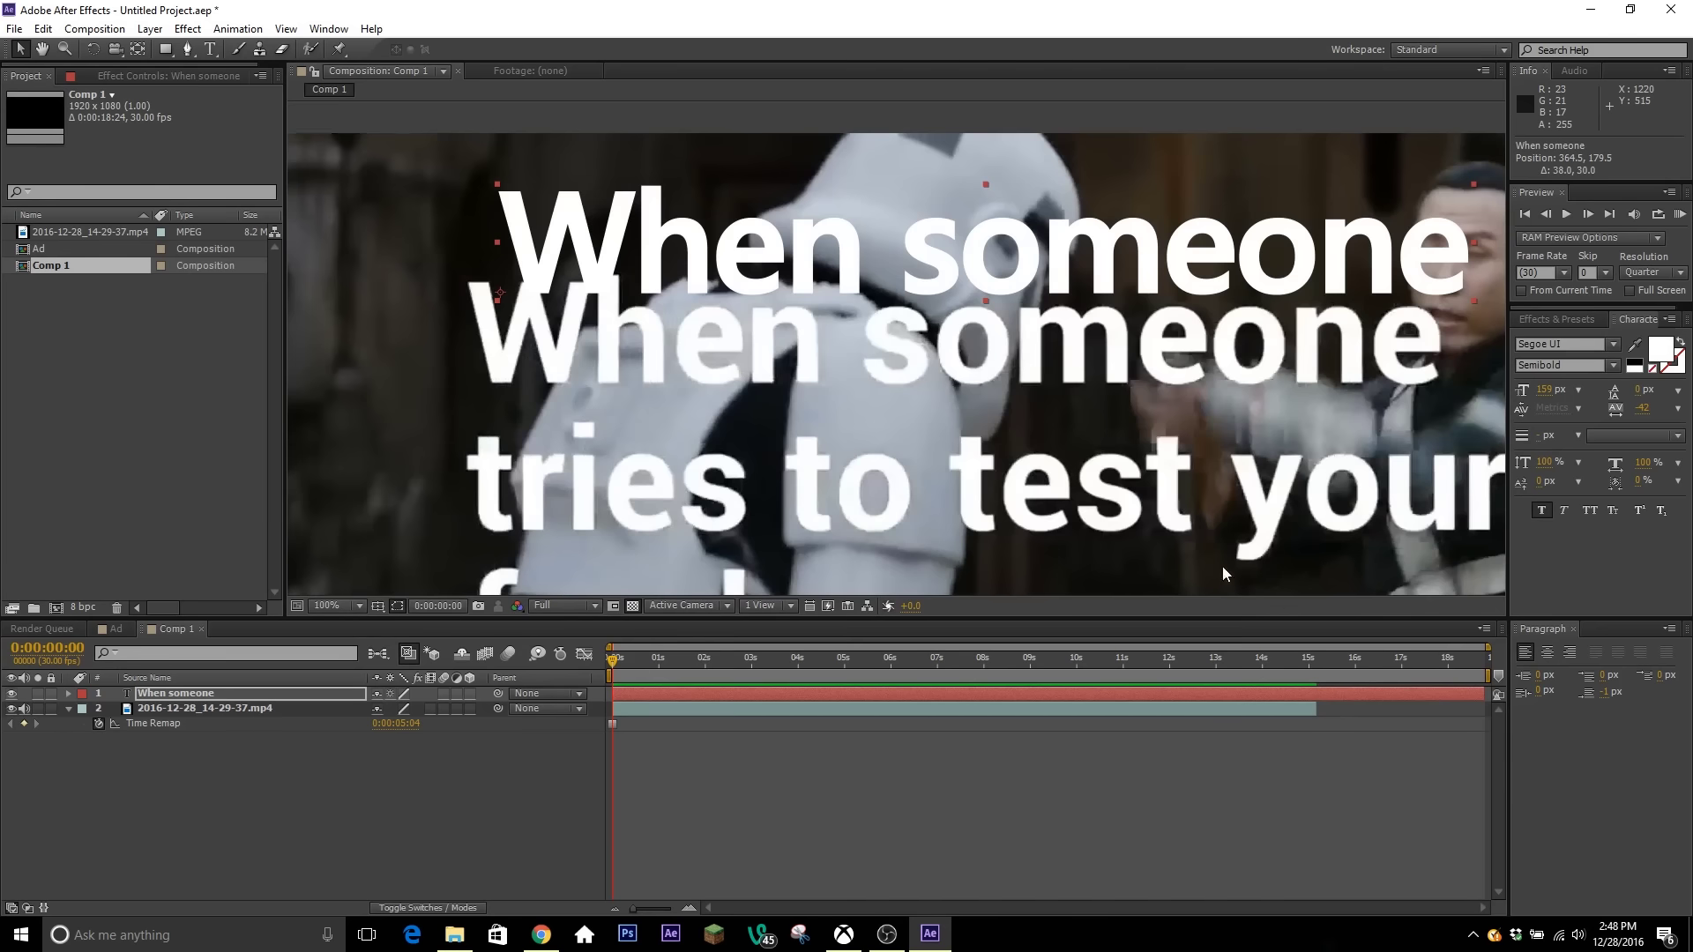
drag(1222, 566, 1155, 432)
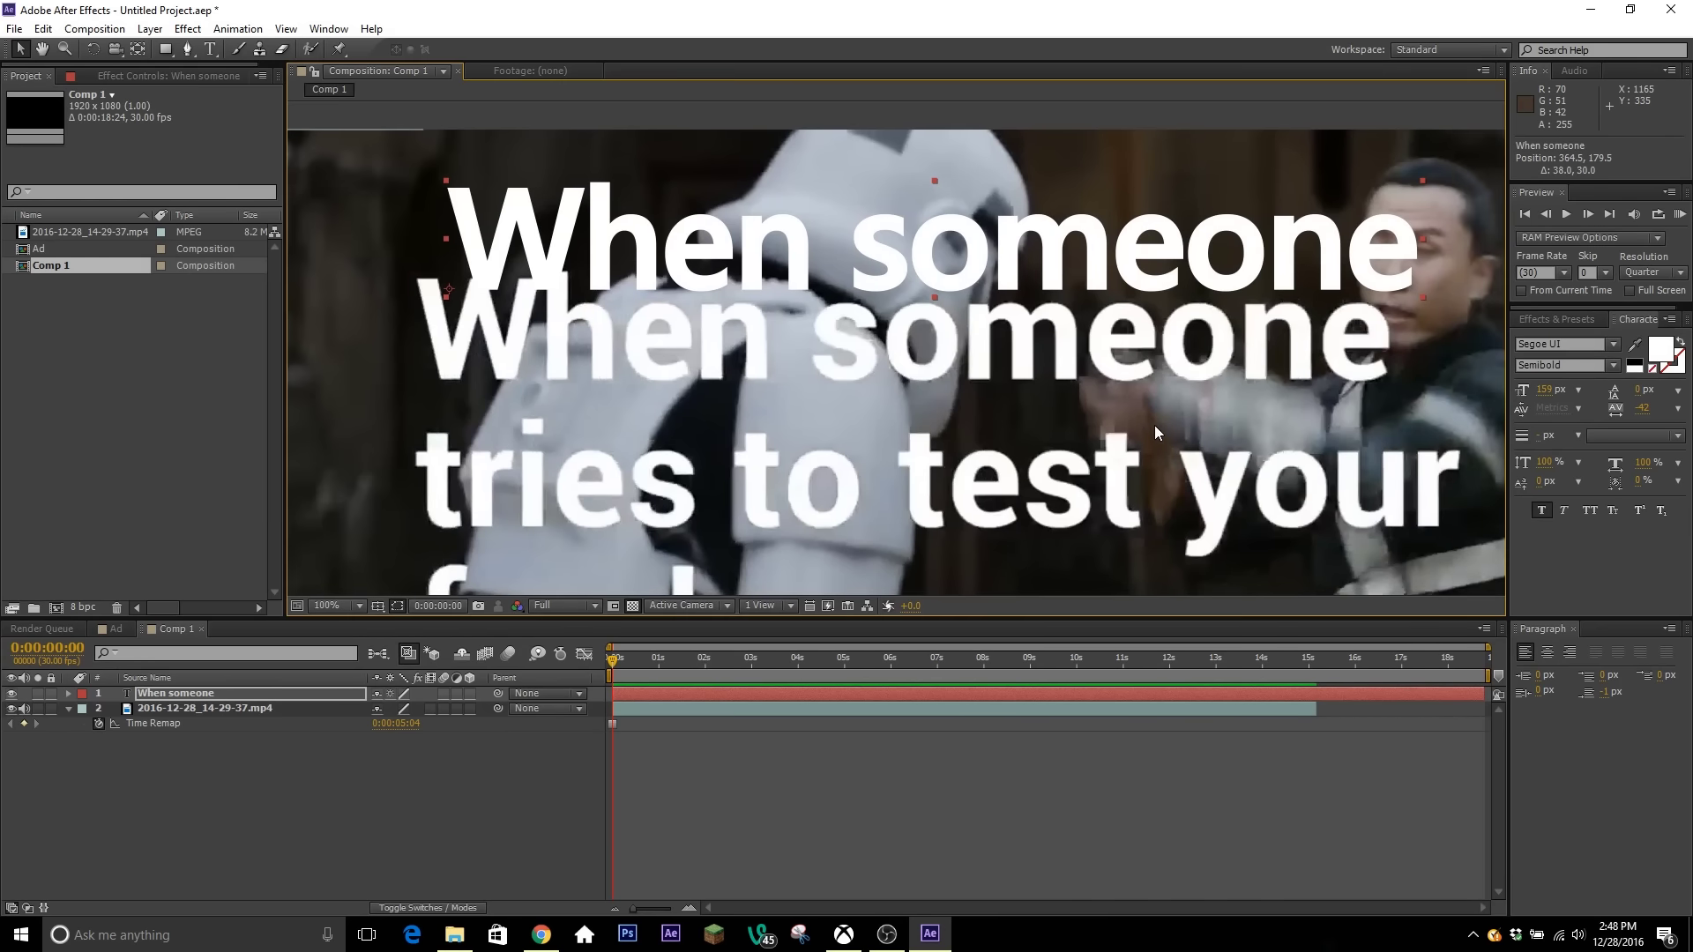
scroll(1163, 447, down, 2)
scroll(890, 490, down, 2)
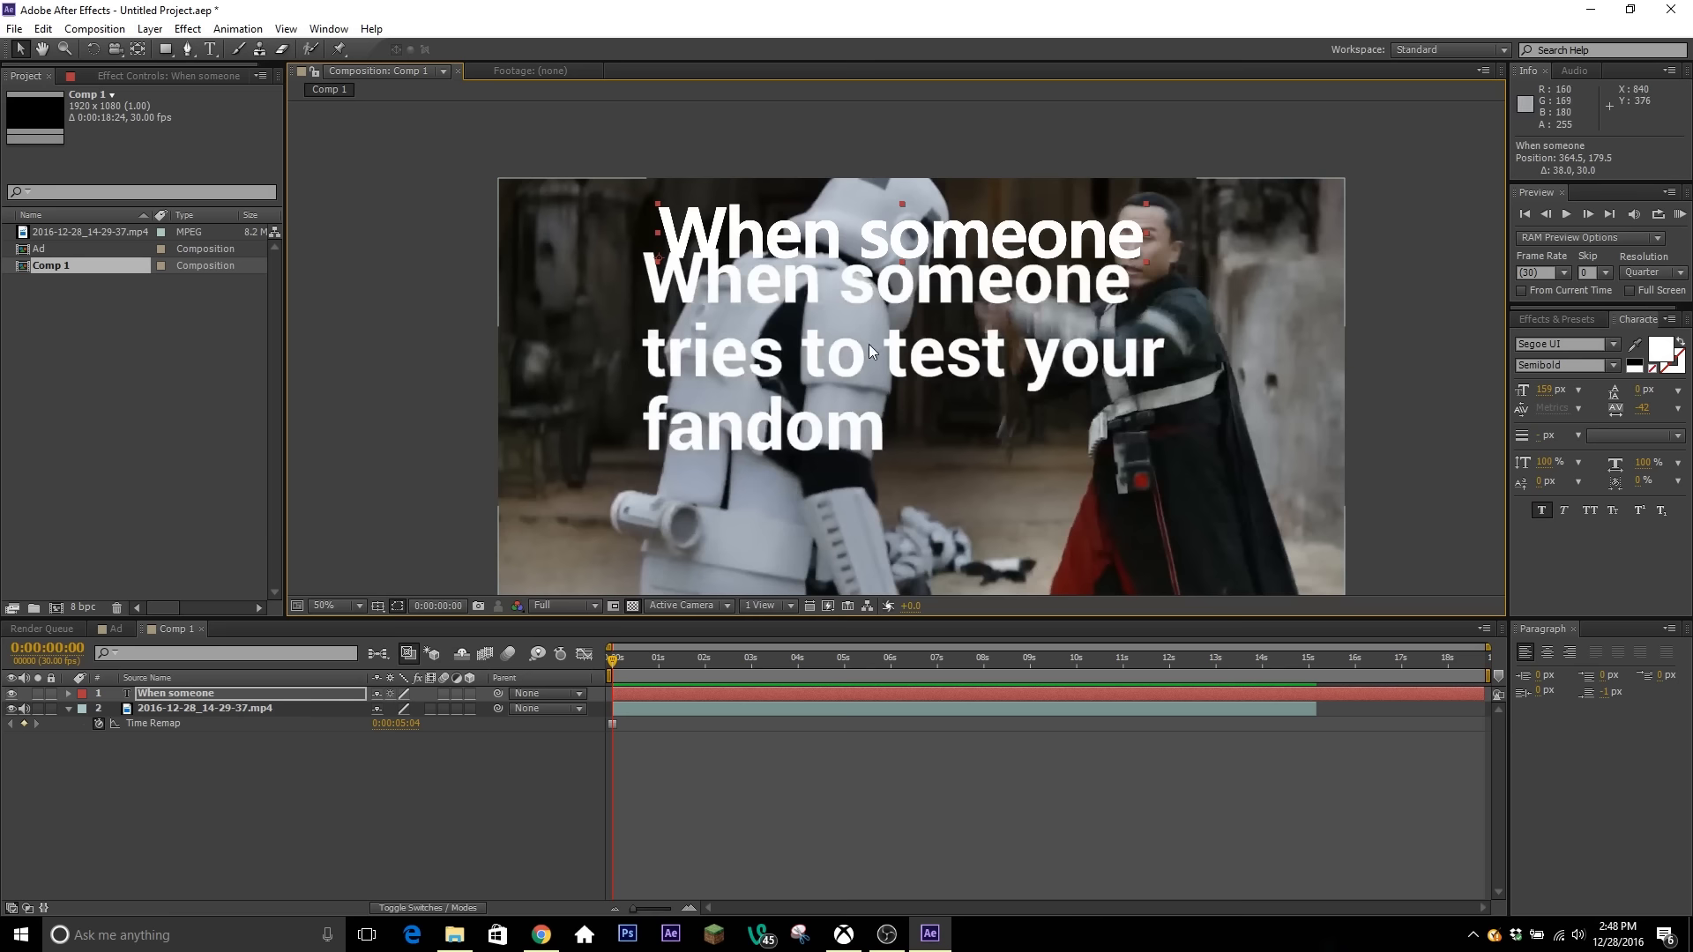
scroll(785, 316, up, 4)
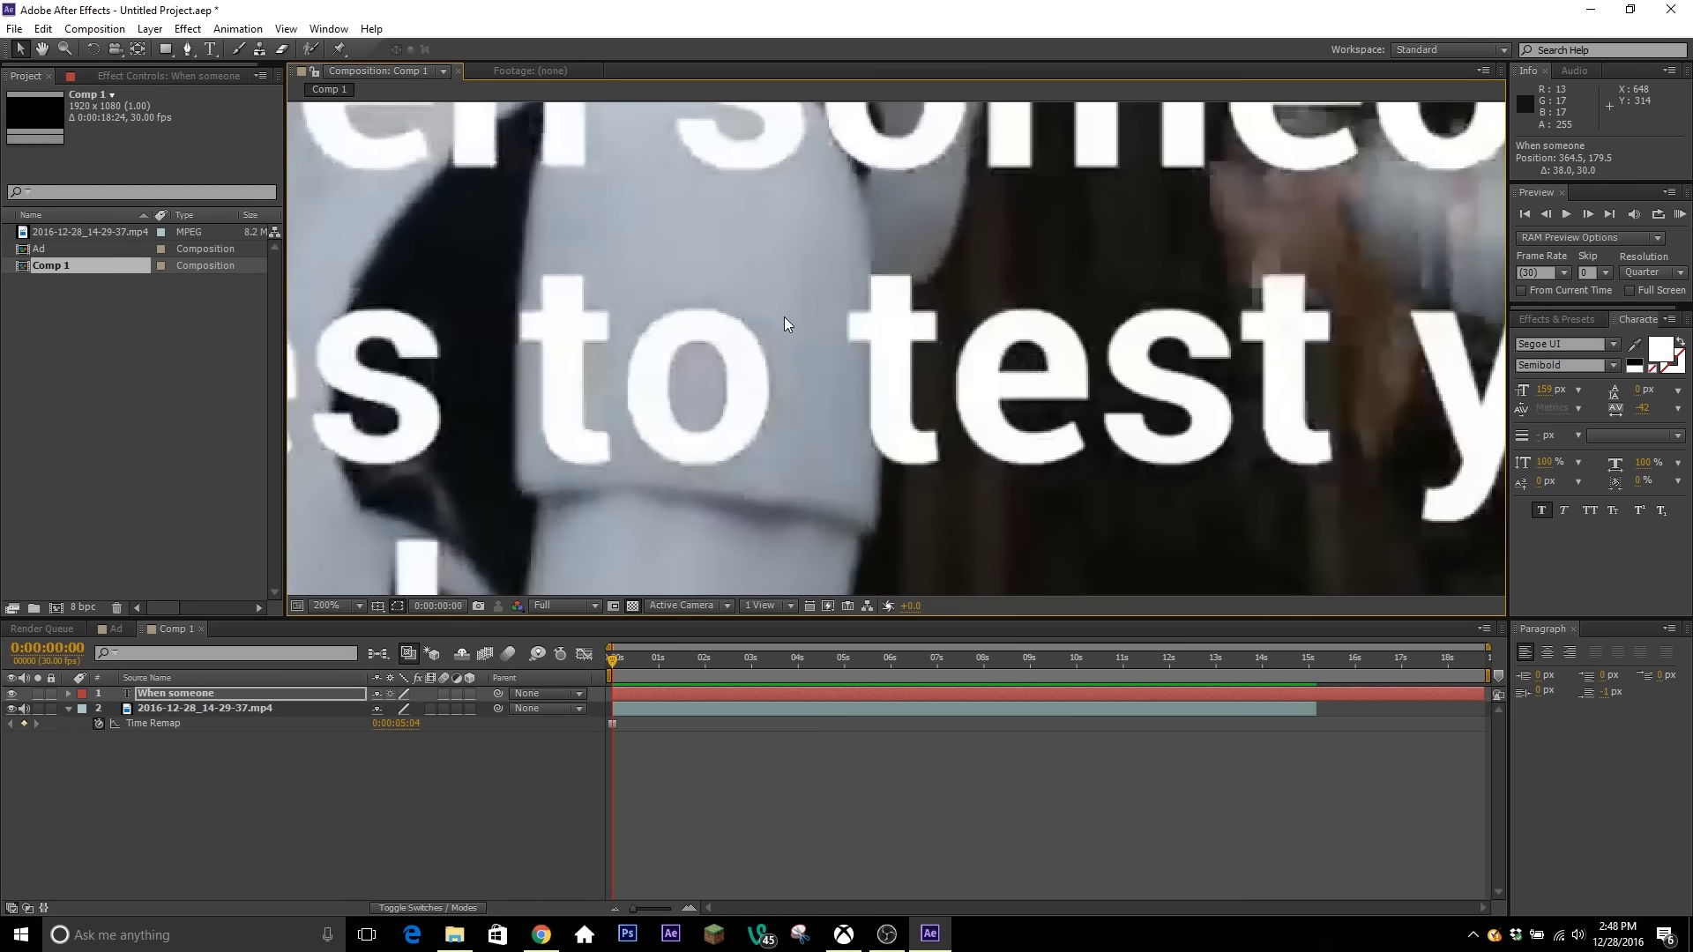
scroll(642, 348, up, 2)
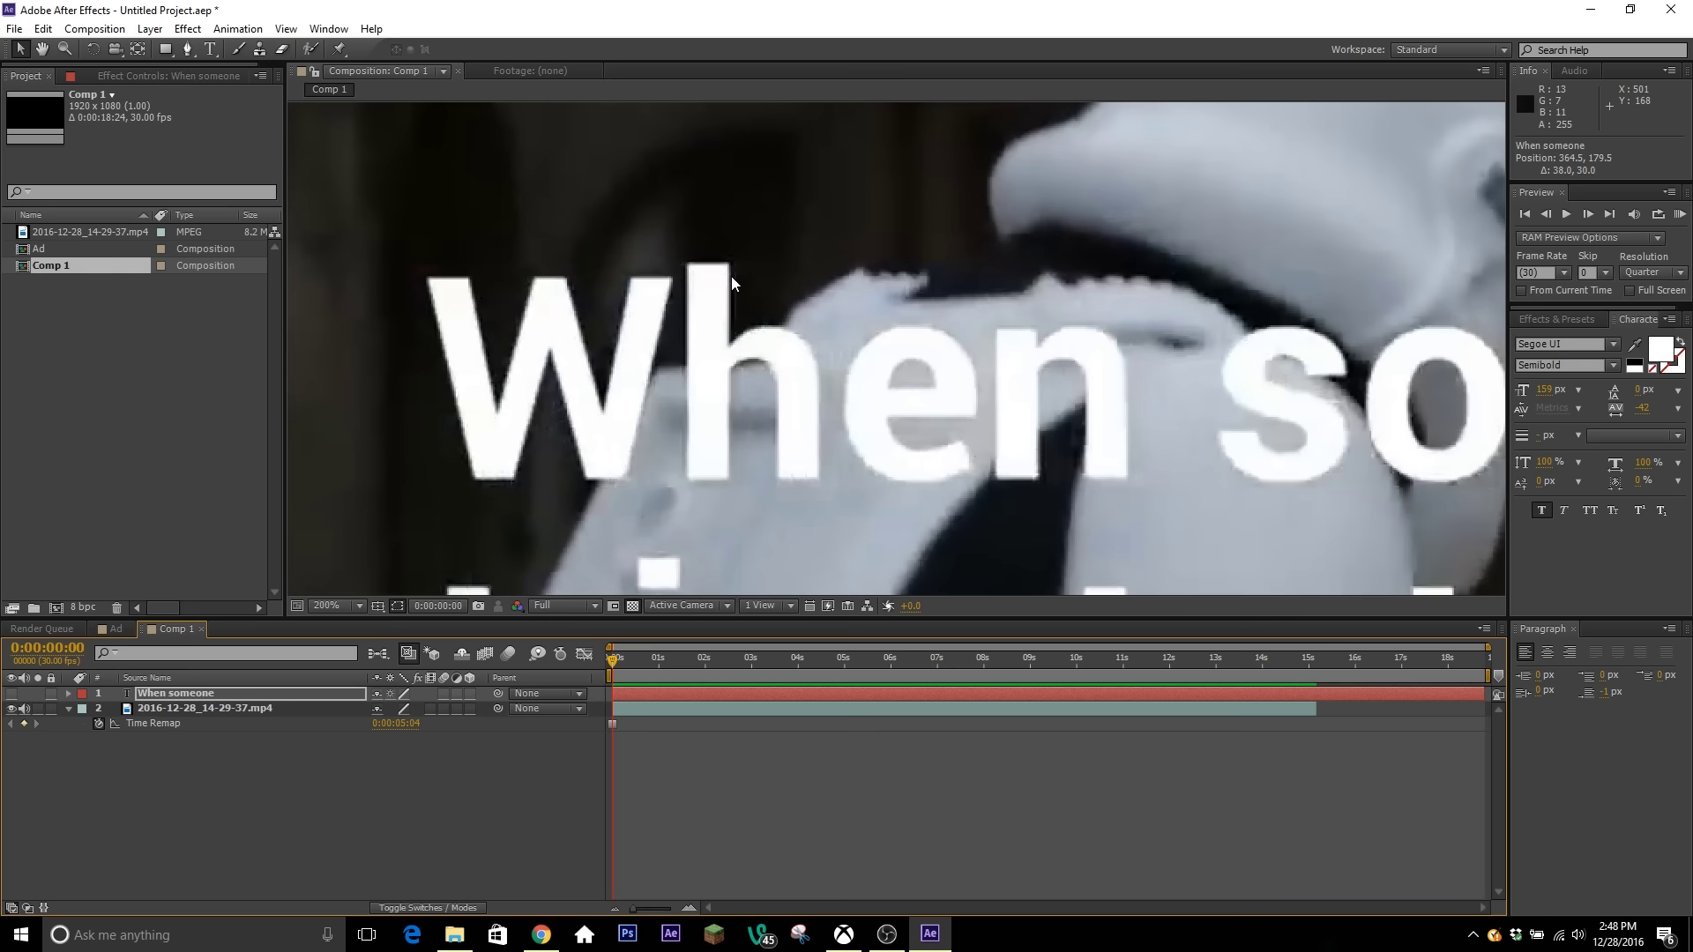
scroll(733, 405, down, 3)
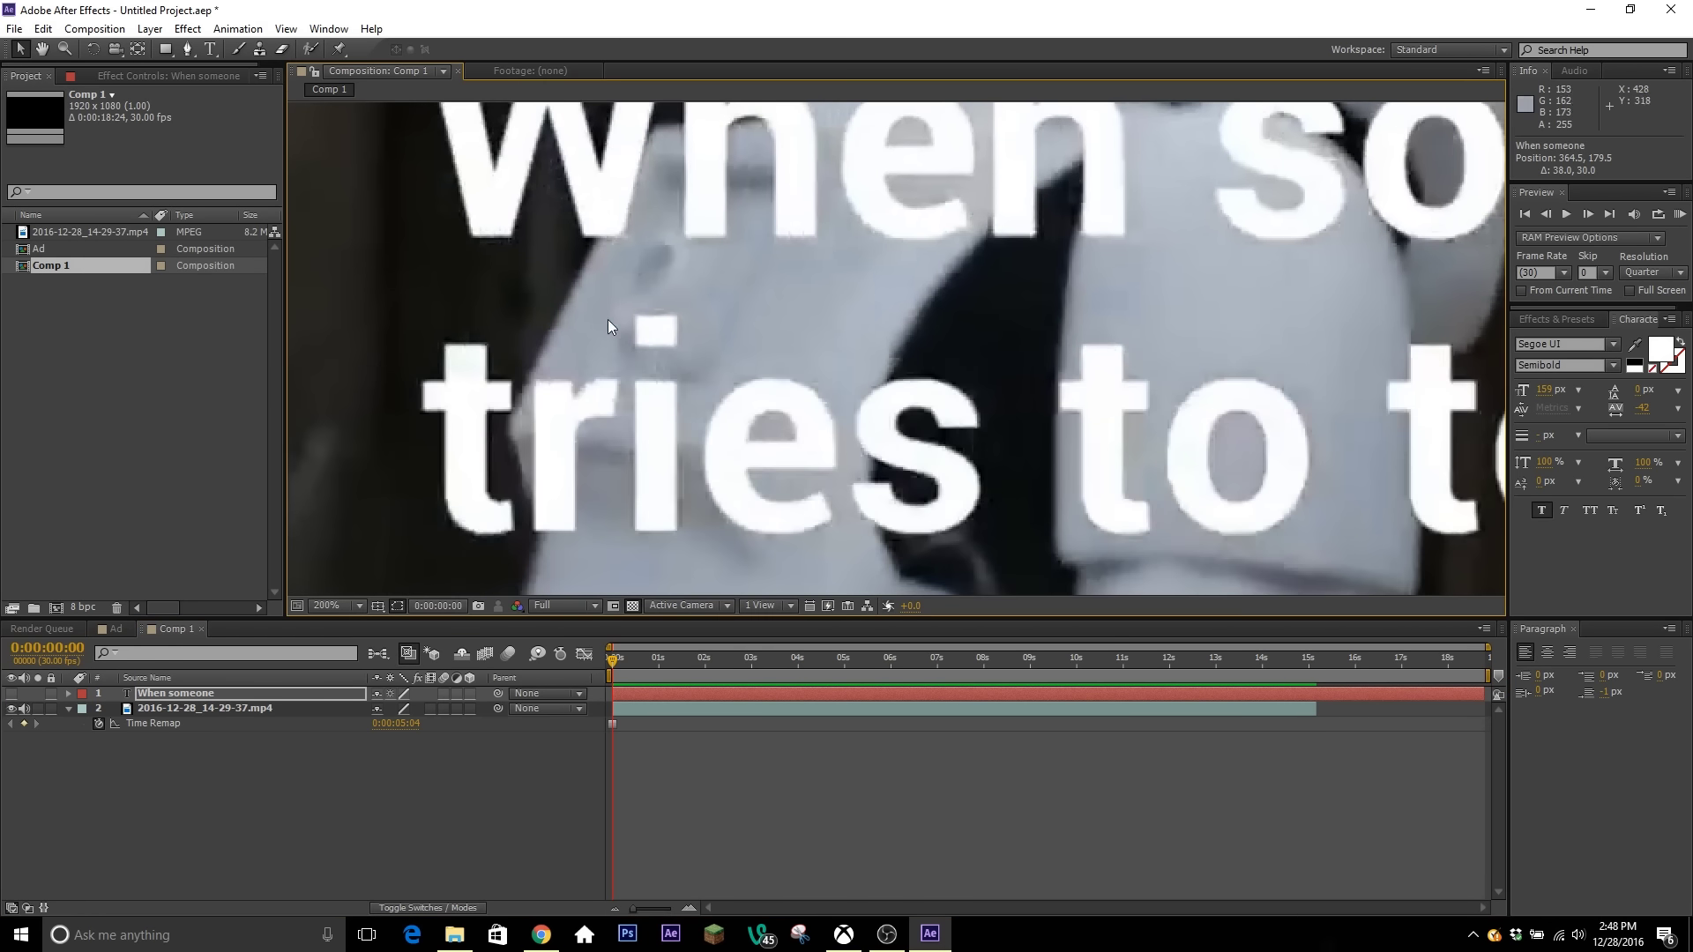
scroll(1137, 274, right, 3)
scroll(1172, 317, up, 1)
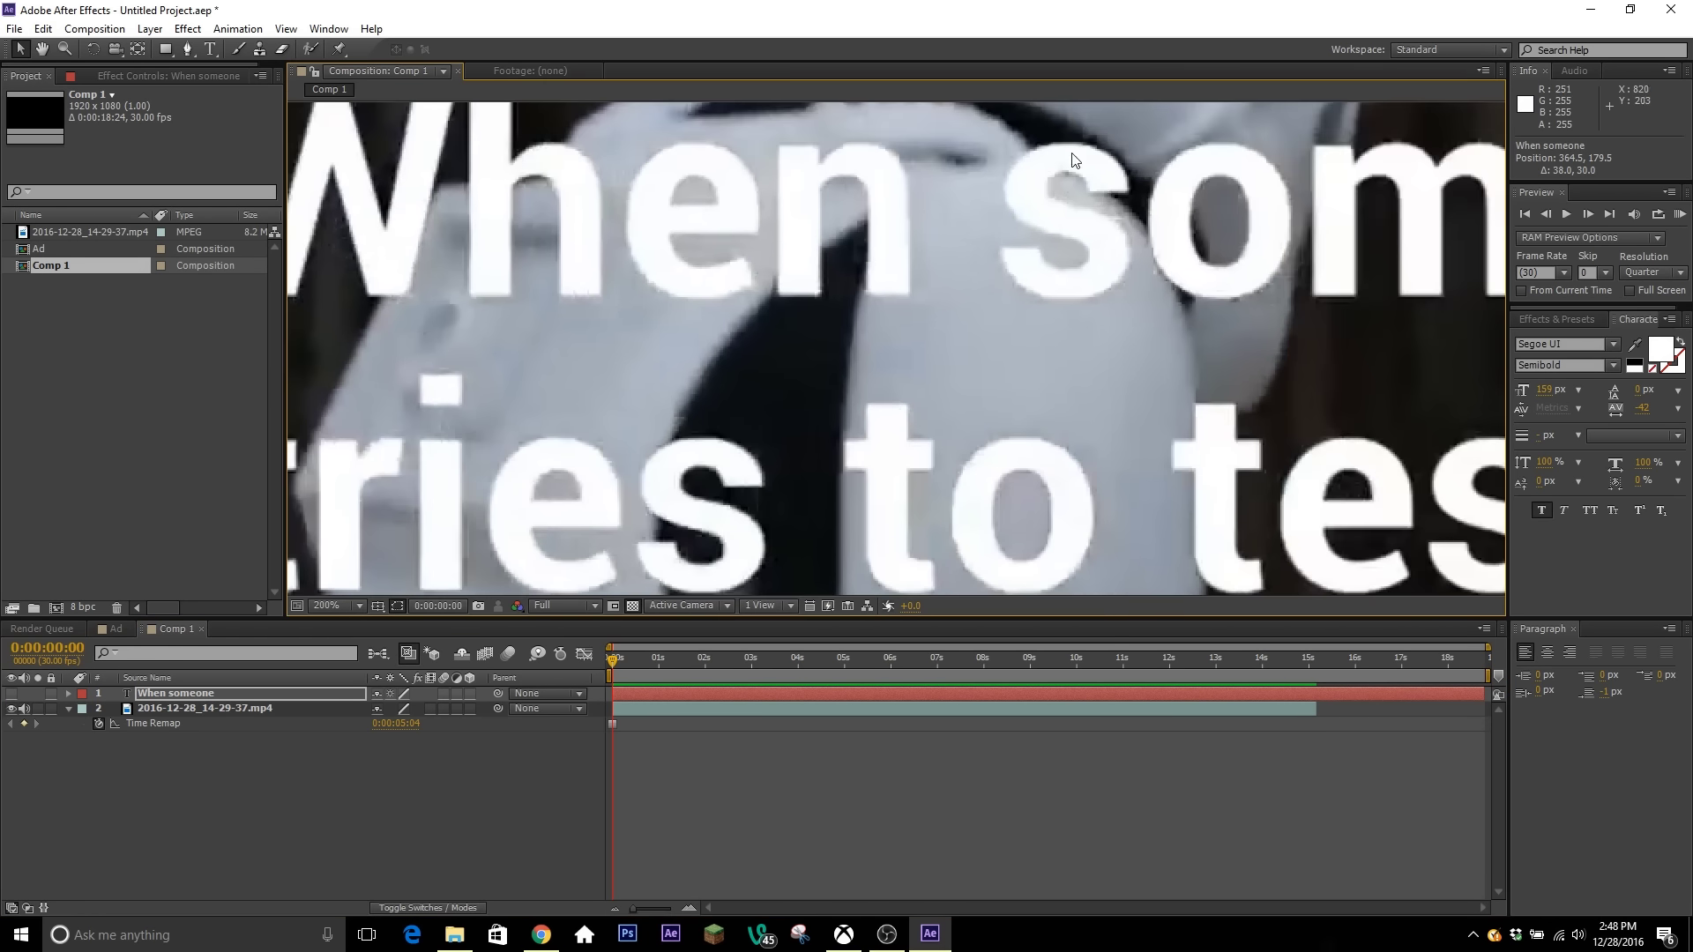
scroll(848, 265, up, 2)
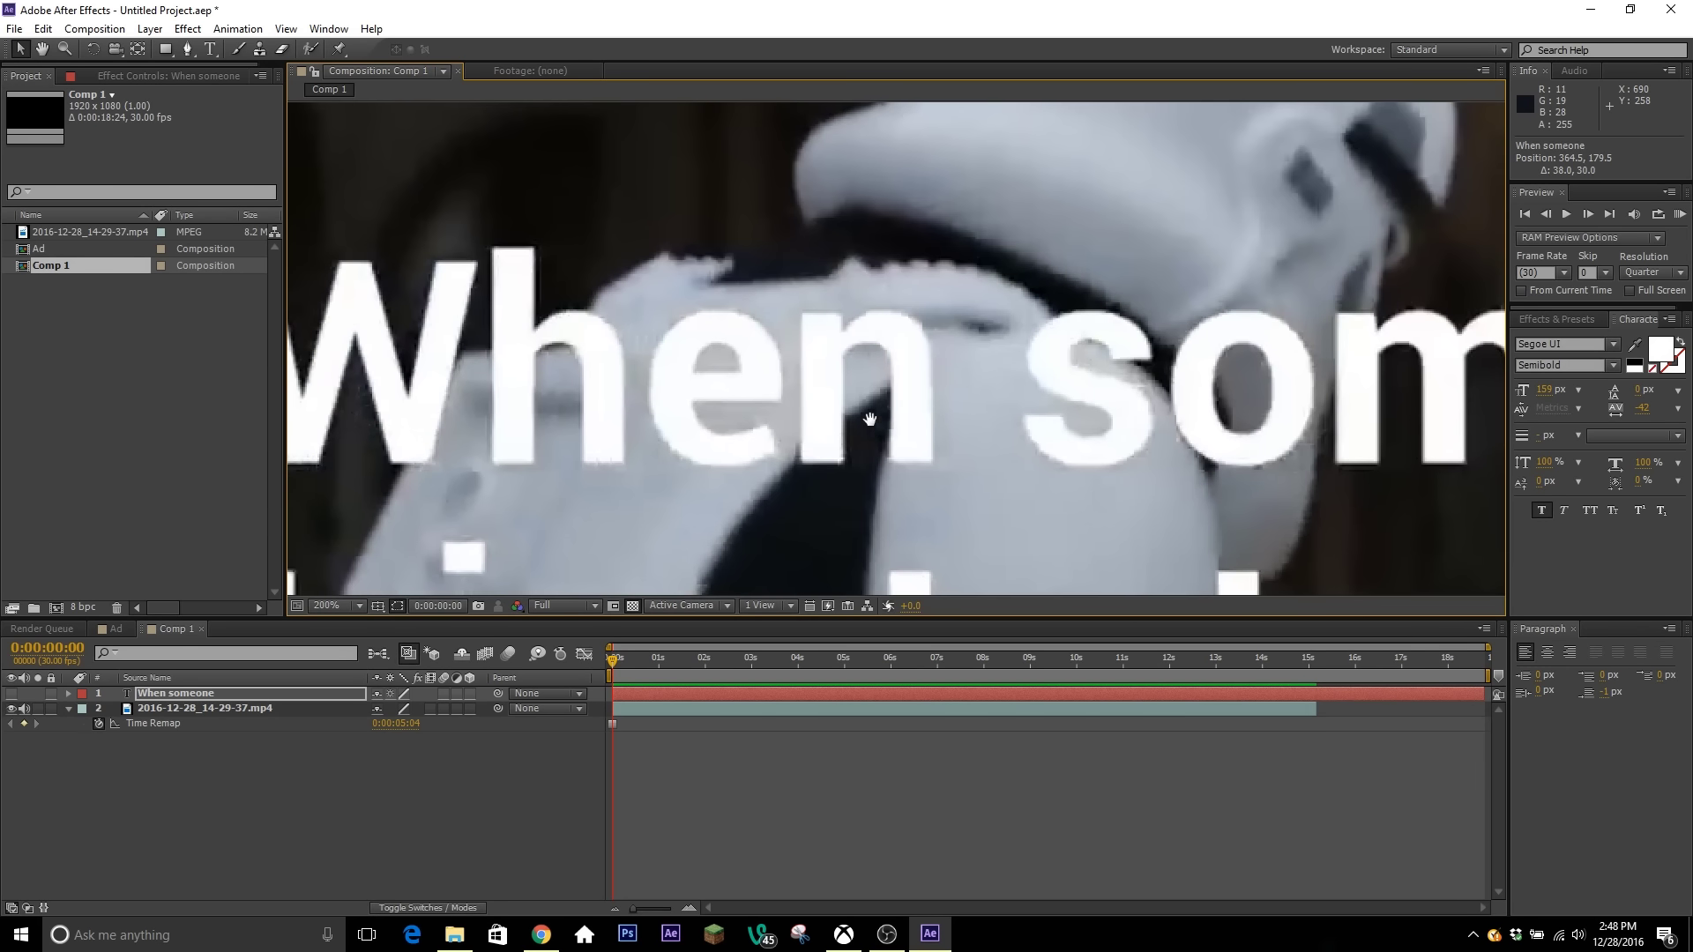
scroll(934, 298, right, 3)
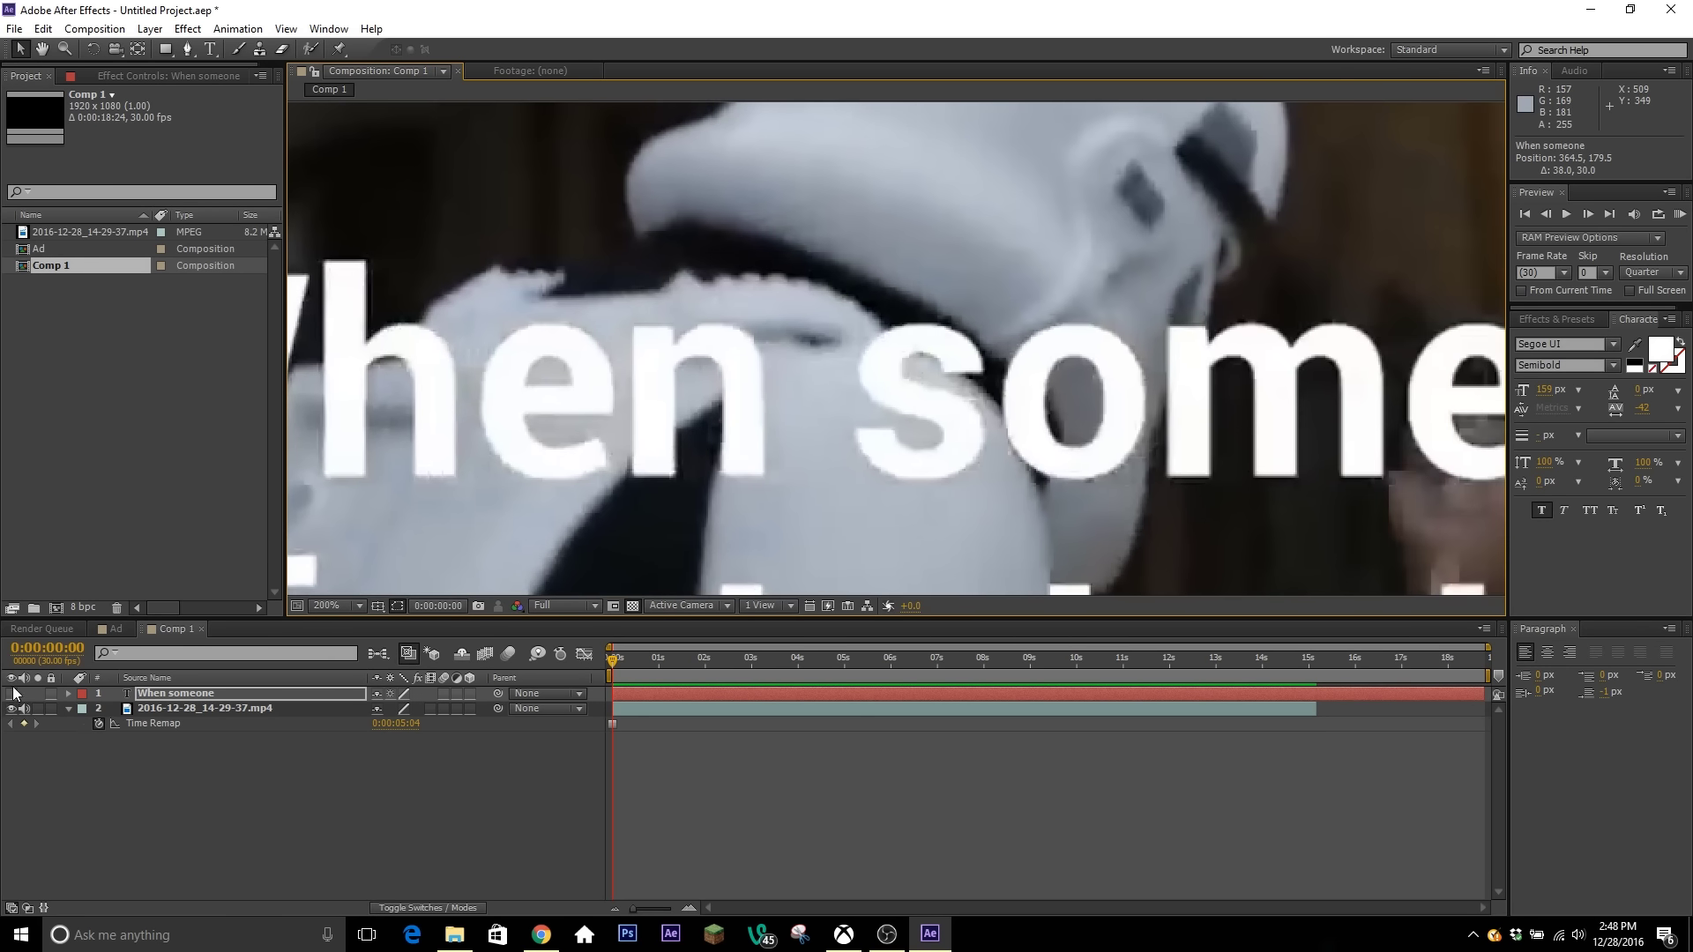
Step: Show the recreated caption layer and pan to compare it with the original caption
click(11, 694)
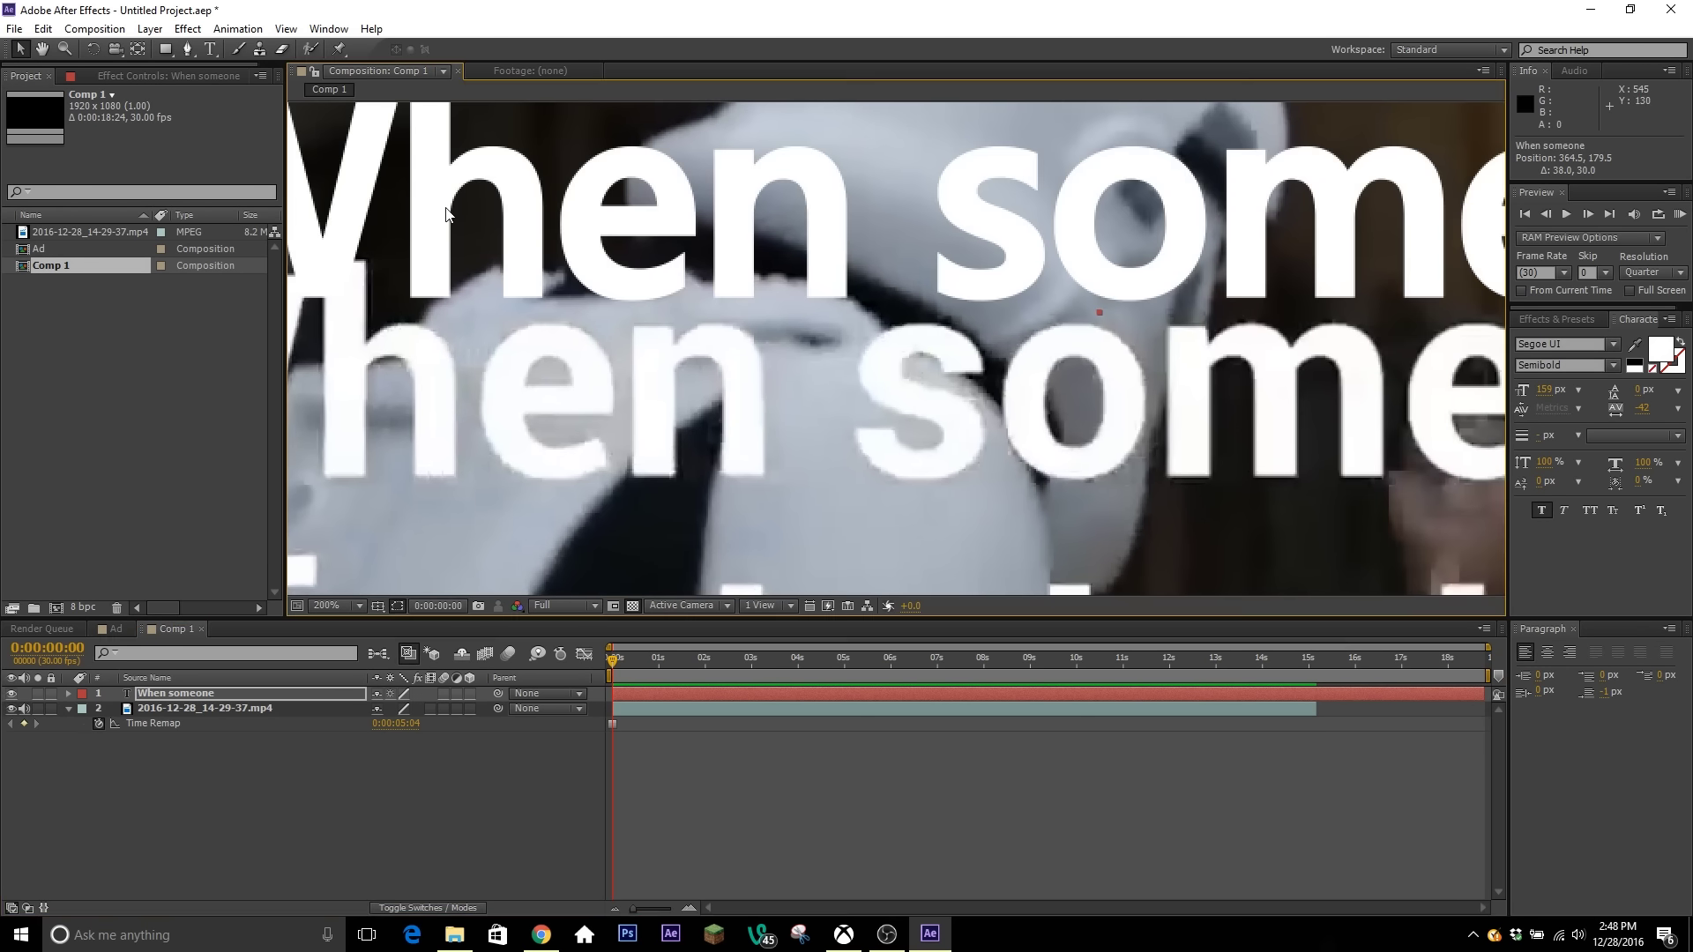
drag(447, 214, 482, 249)
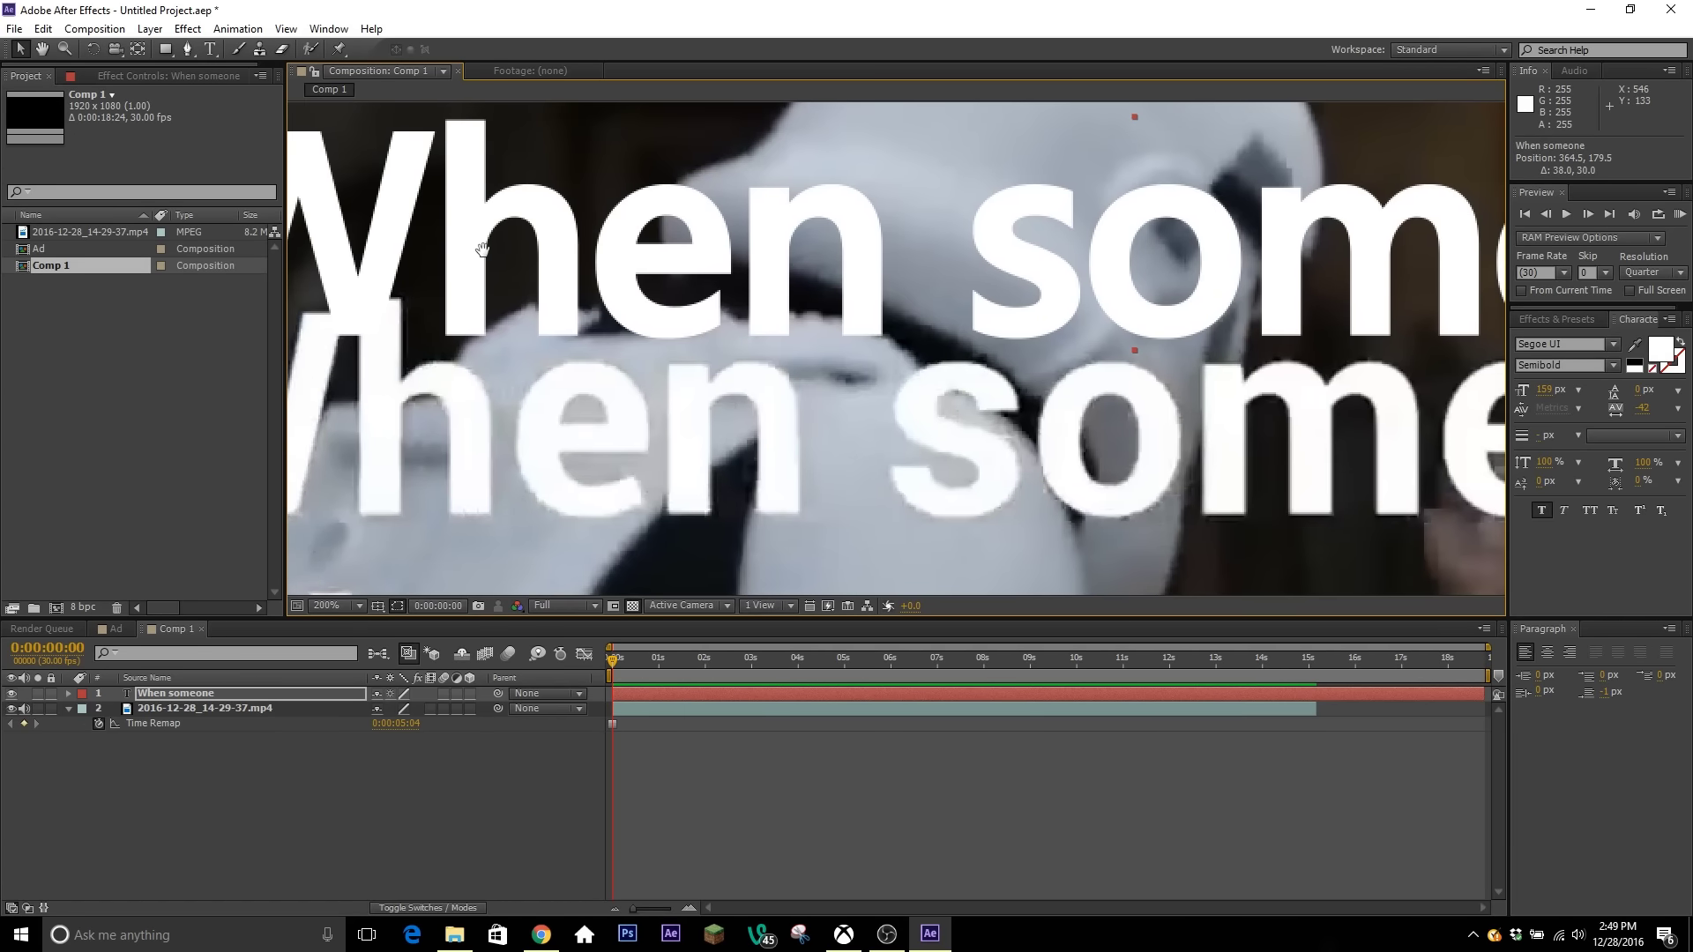
drag(932, 264, 929, 300)
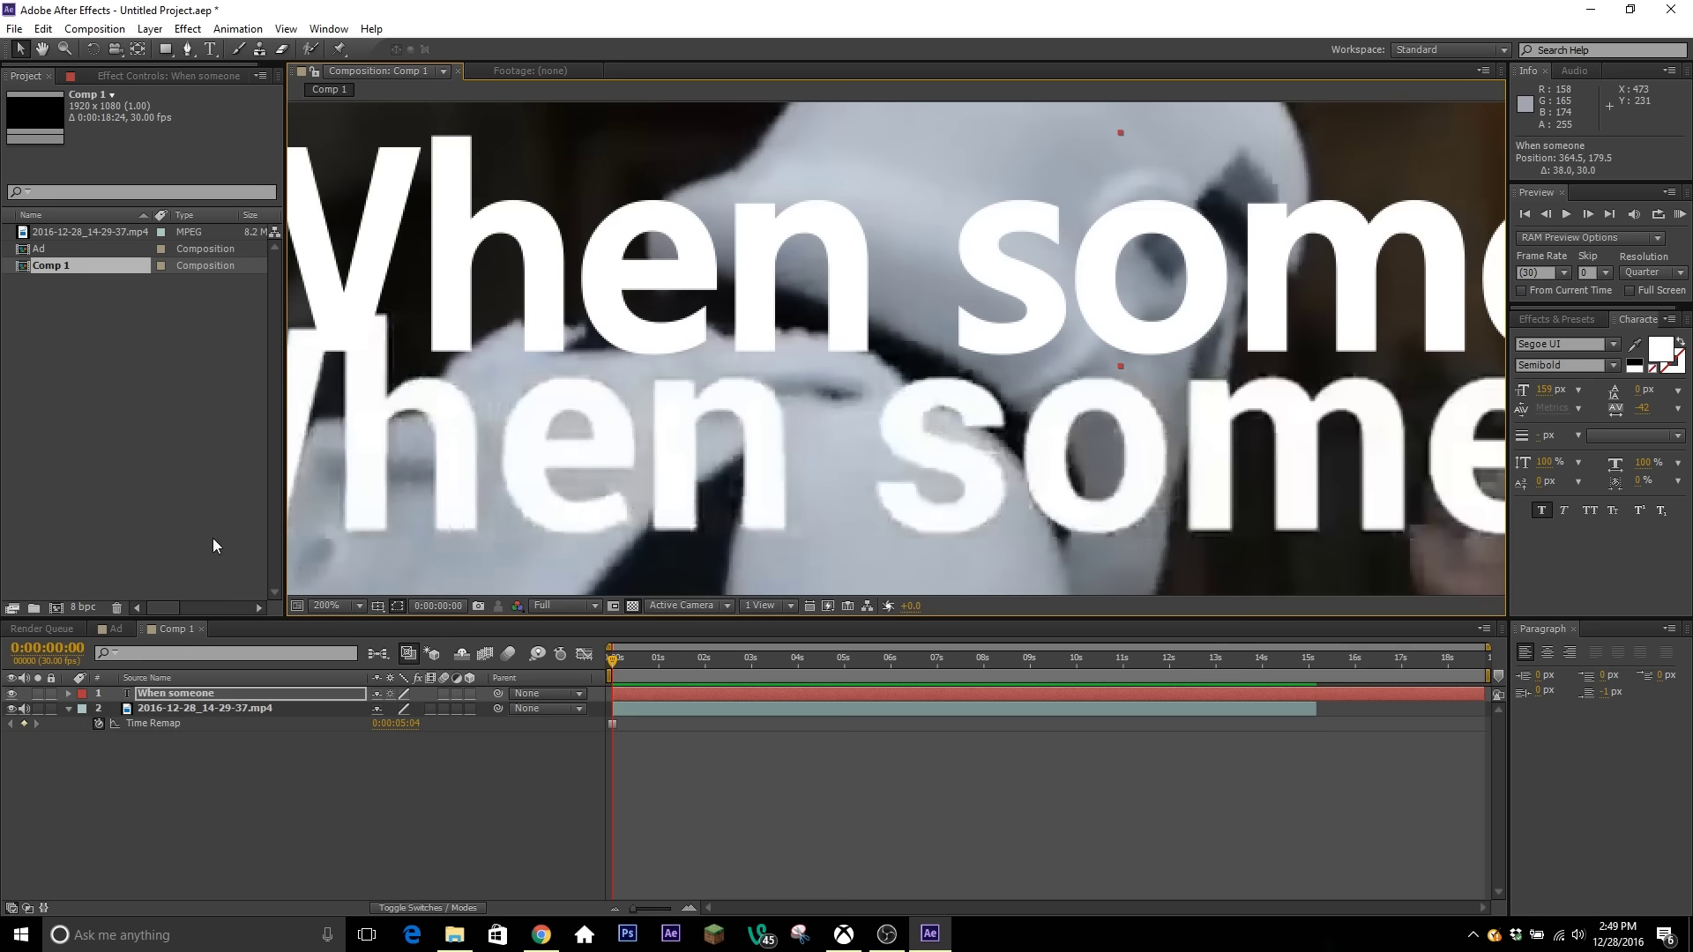
Step: Find Roboto on Google Fonts, select the family, and expand its download drawer
click(540, 934)
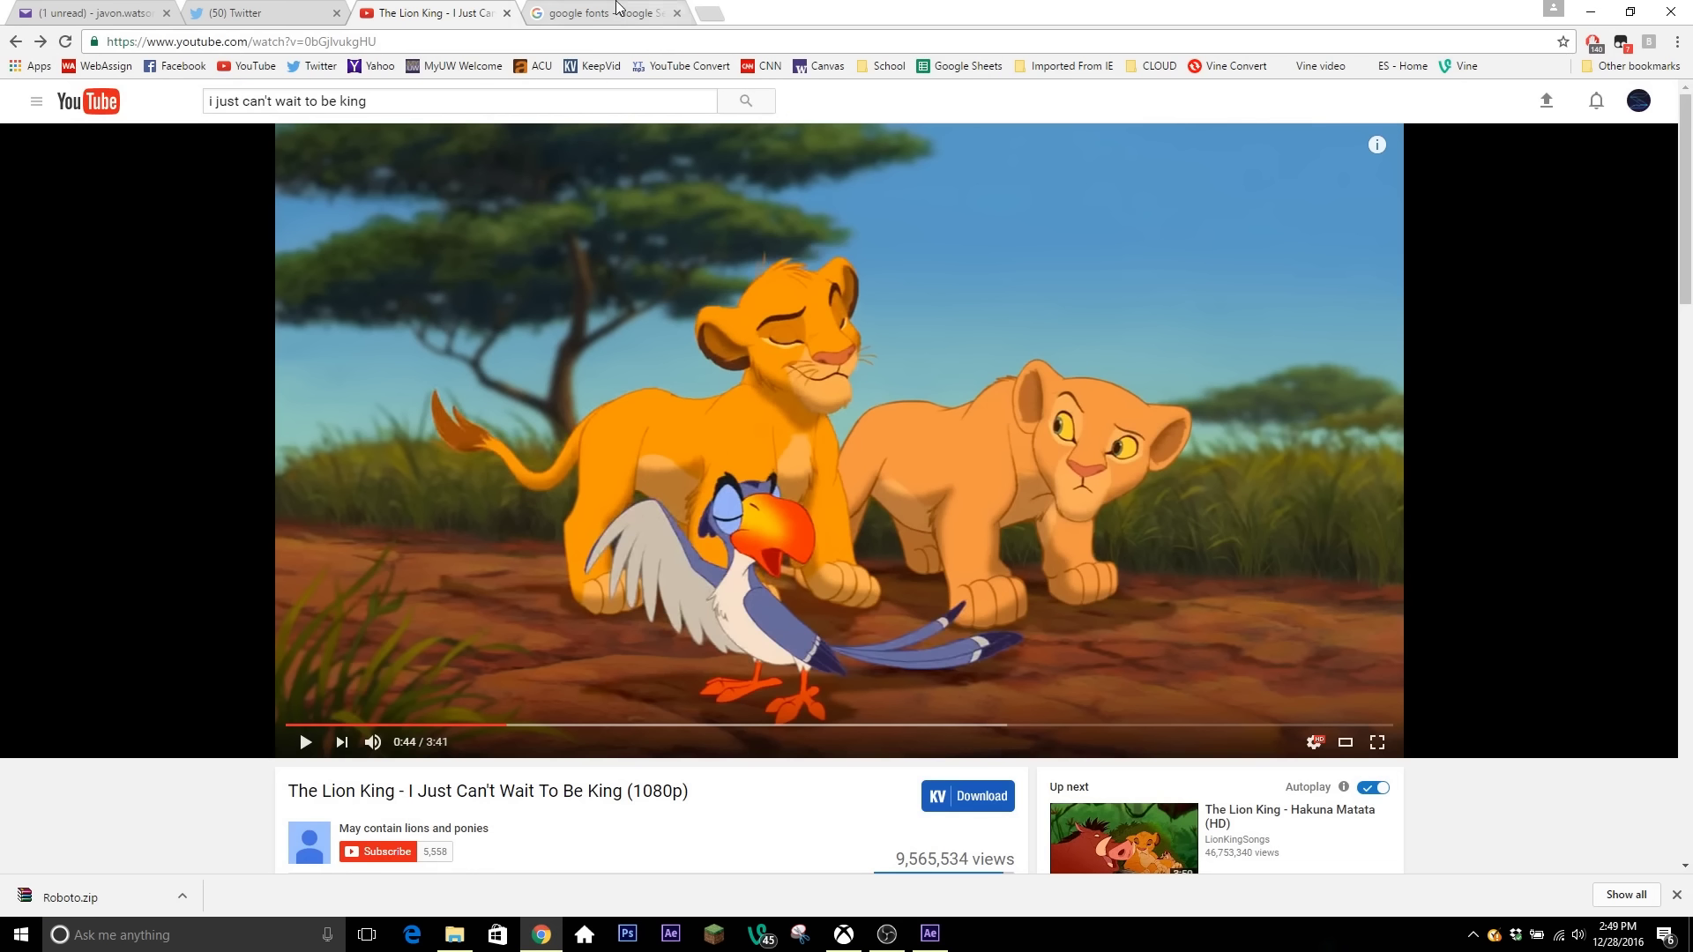
click(580, 10)
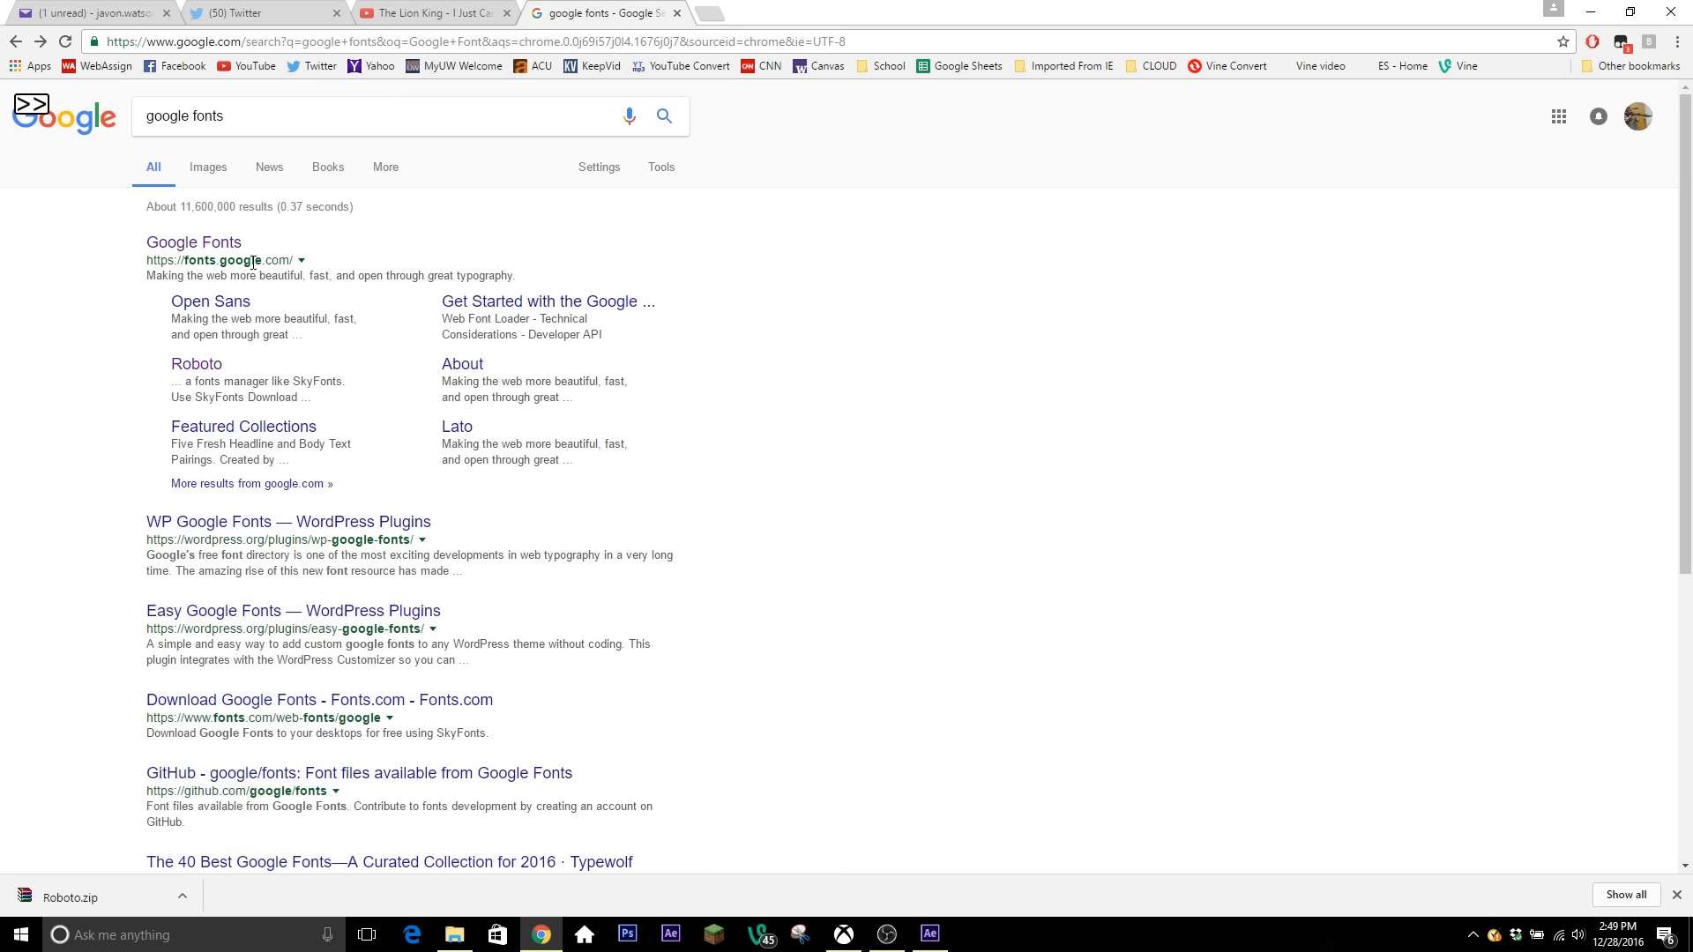
click(234, 117)
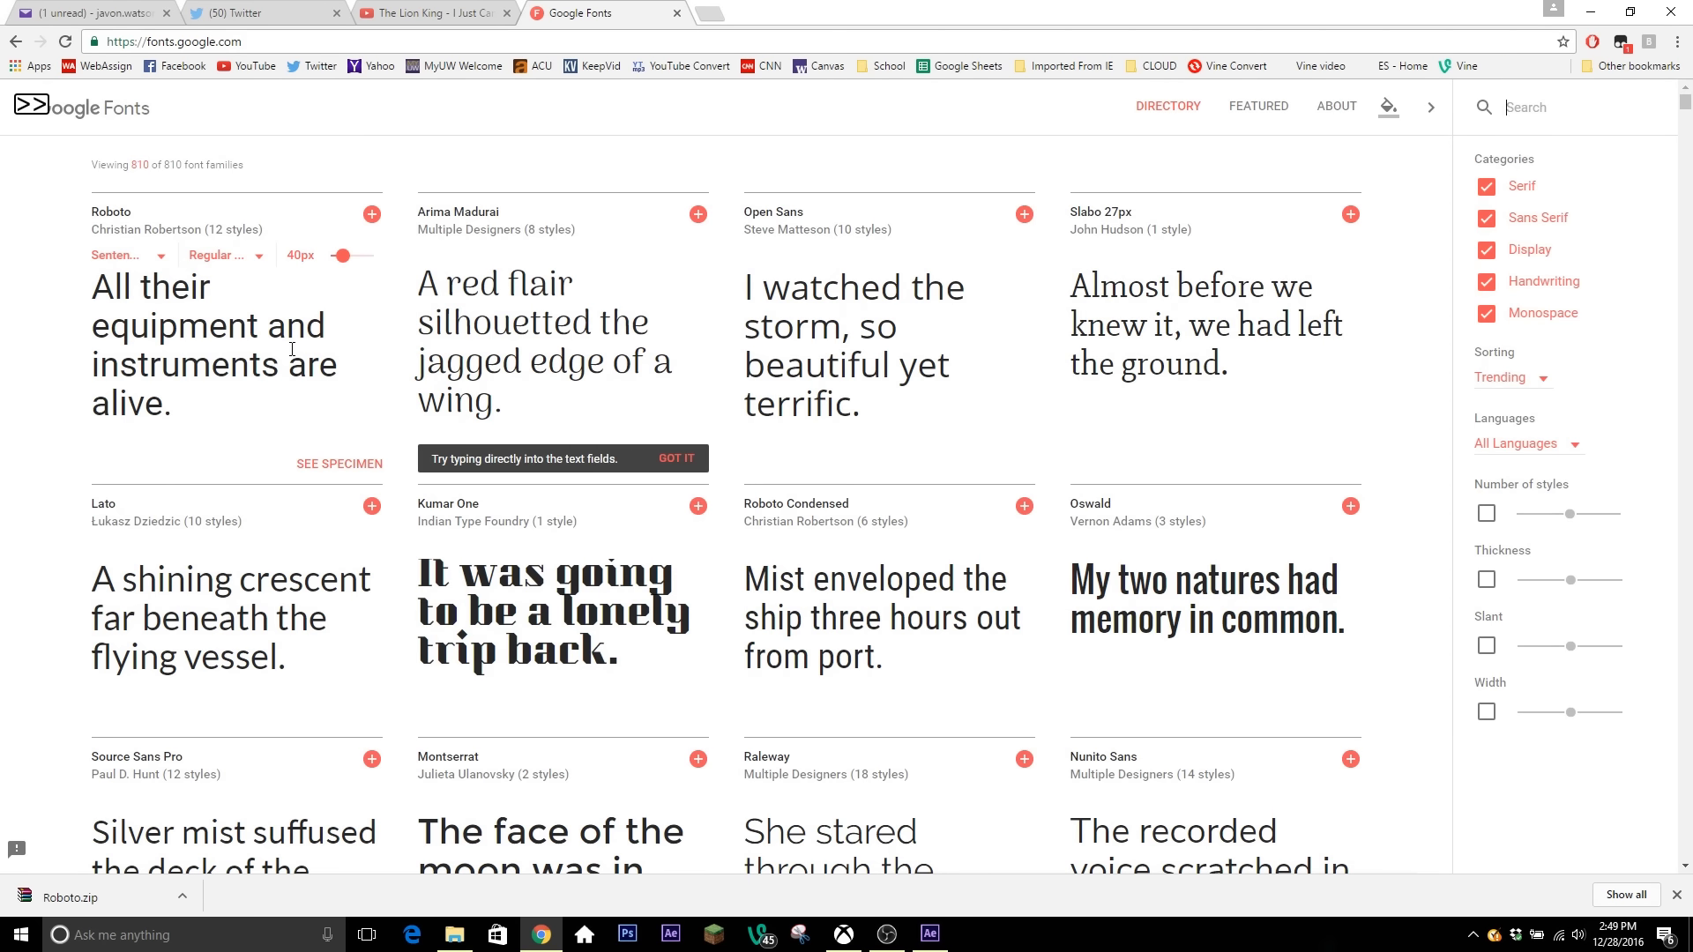
scroll(292, 349, down, 6)
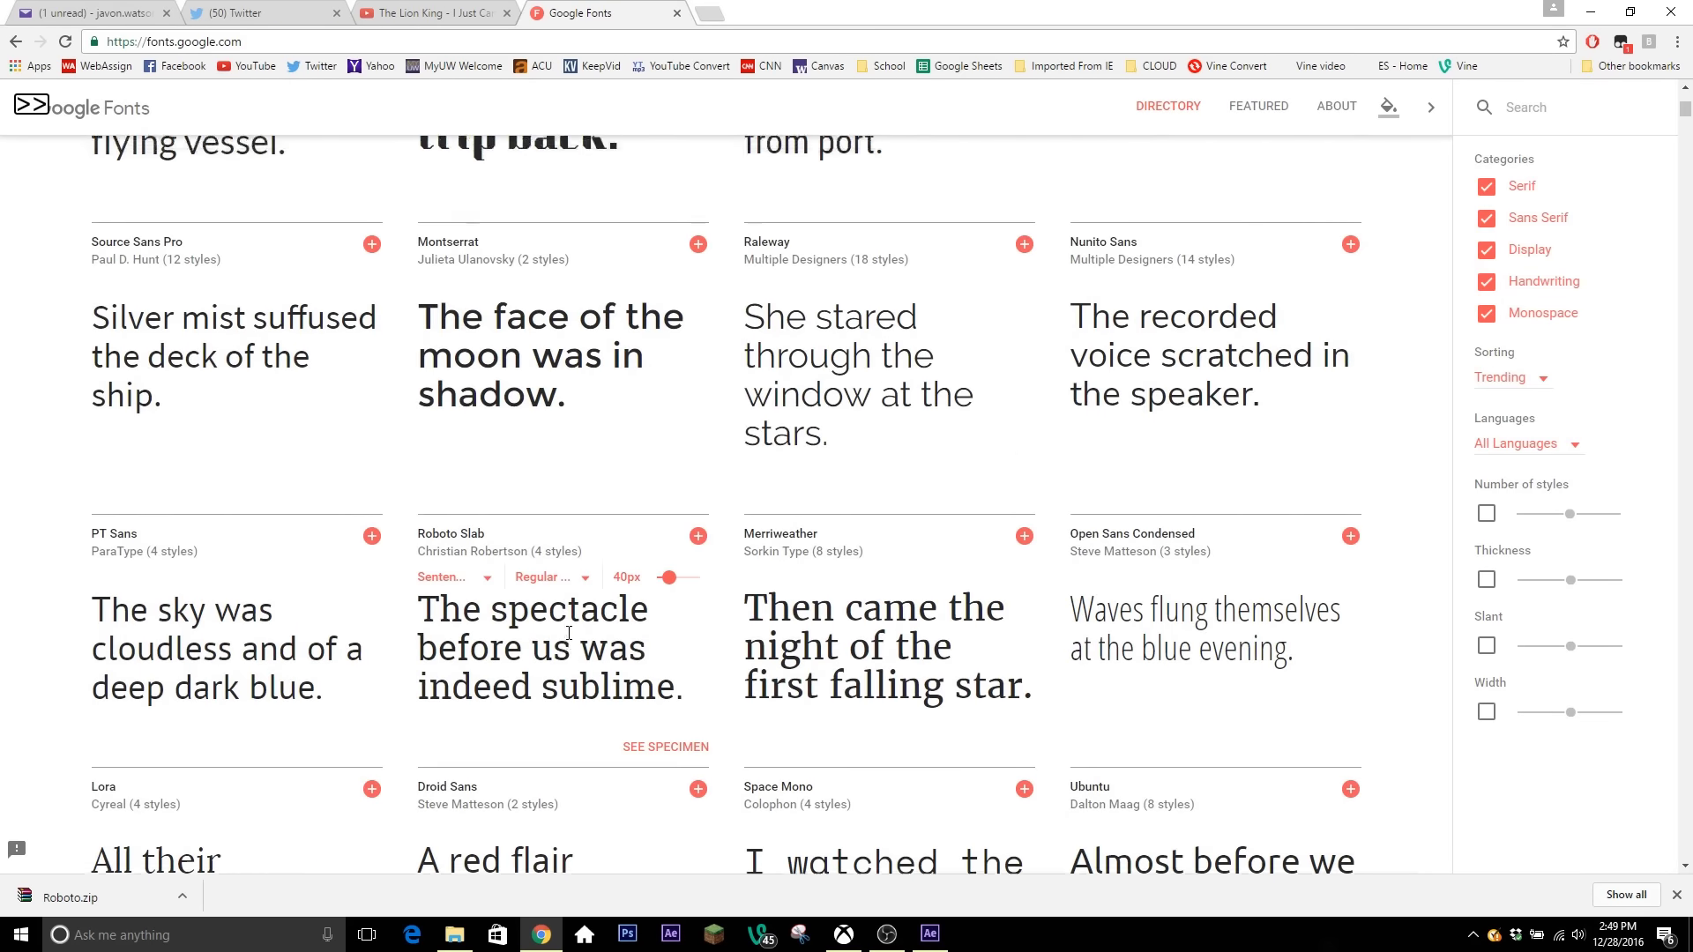
scroll(568, 633, up, 6)
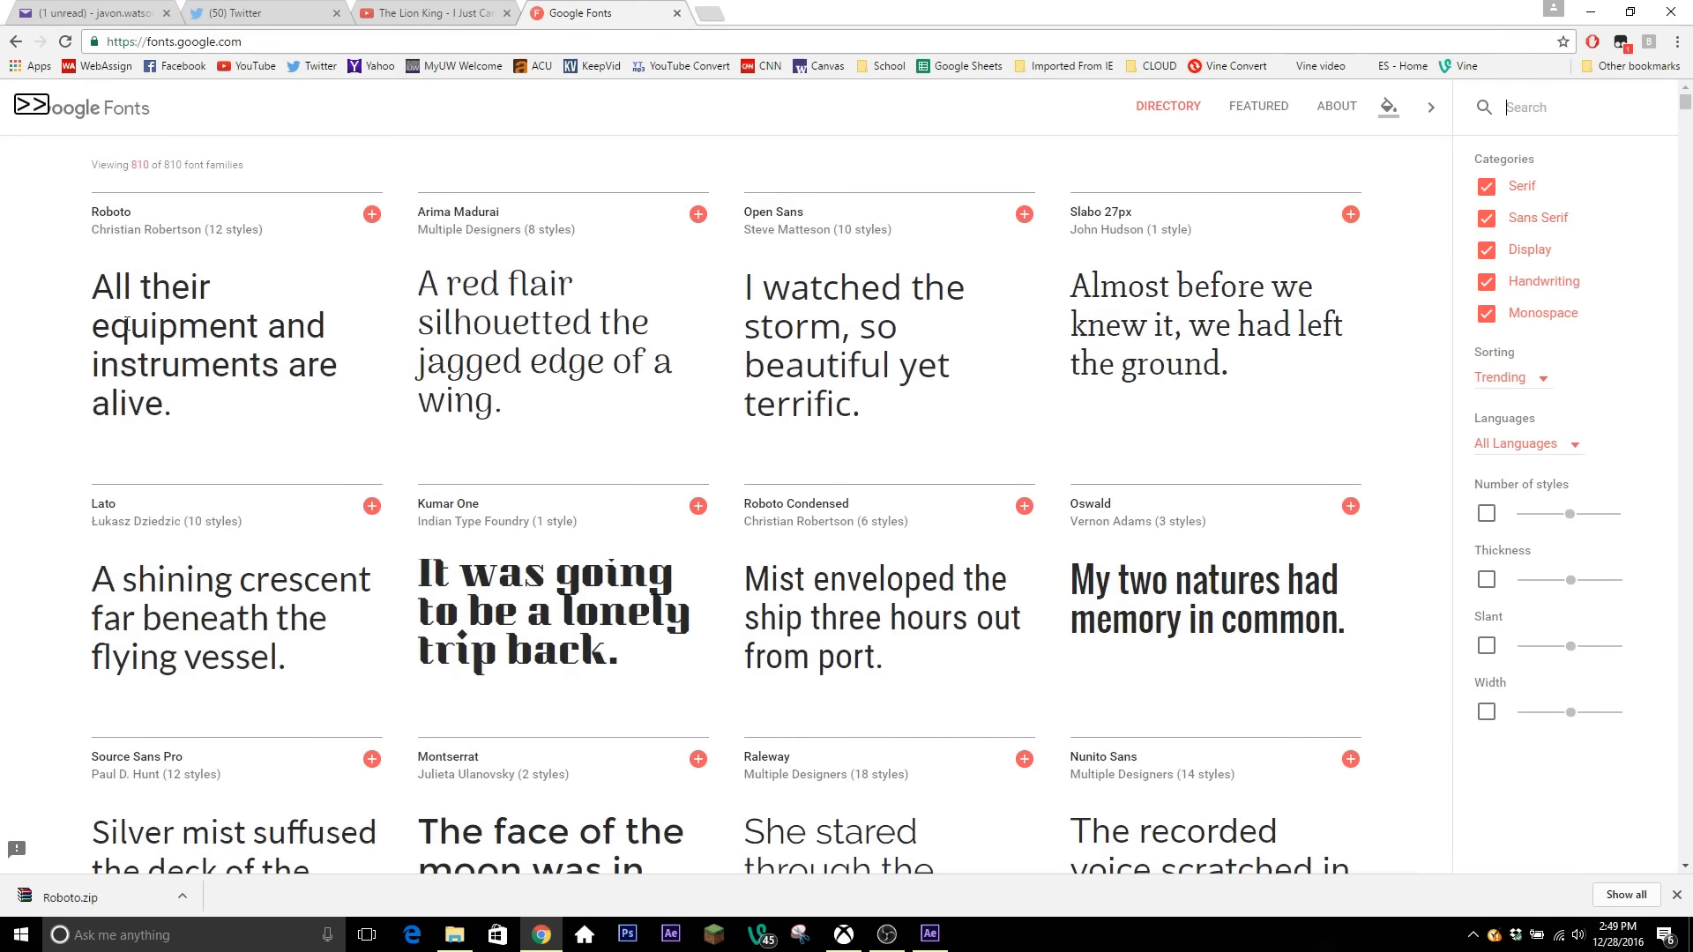
click(122, 219)
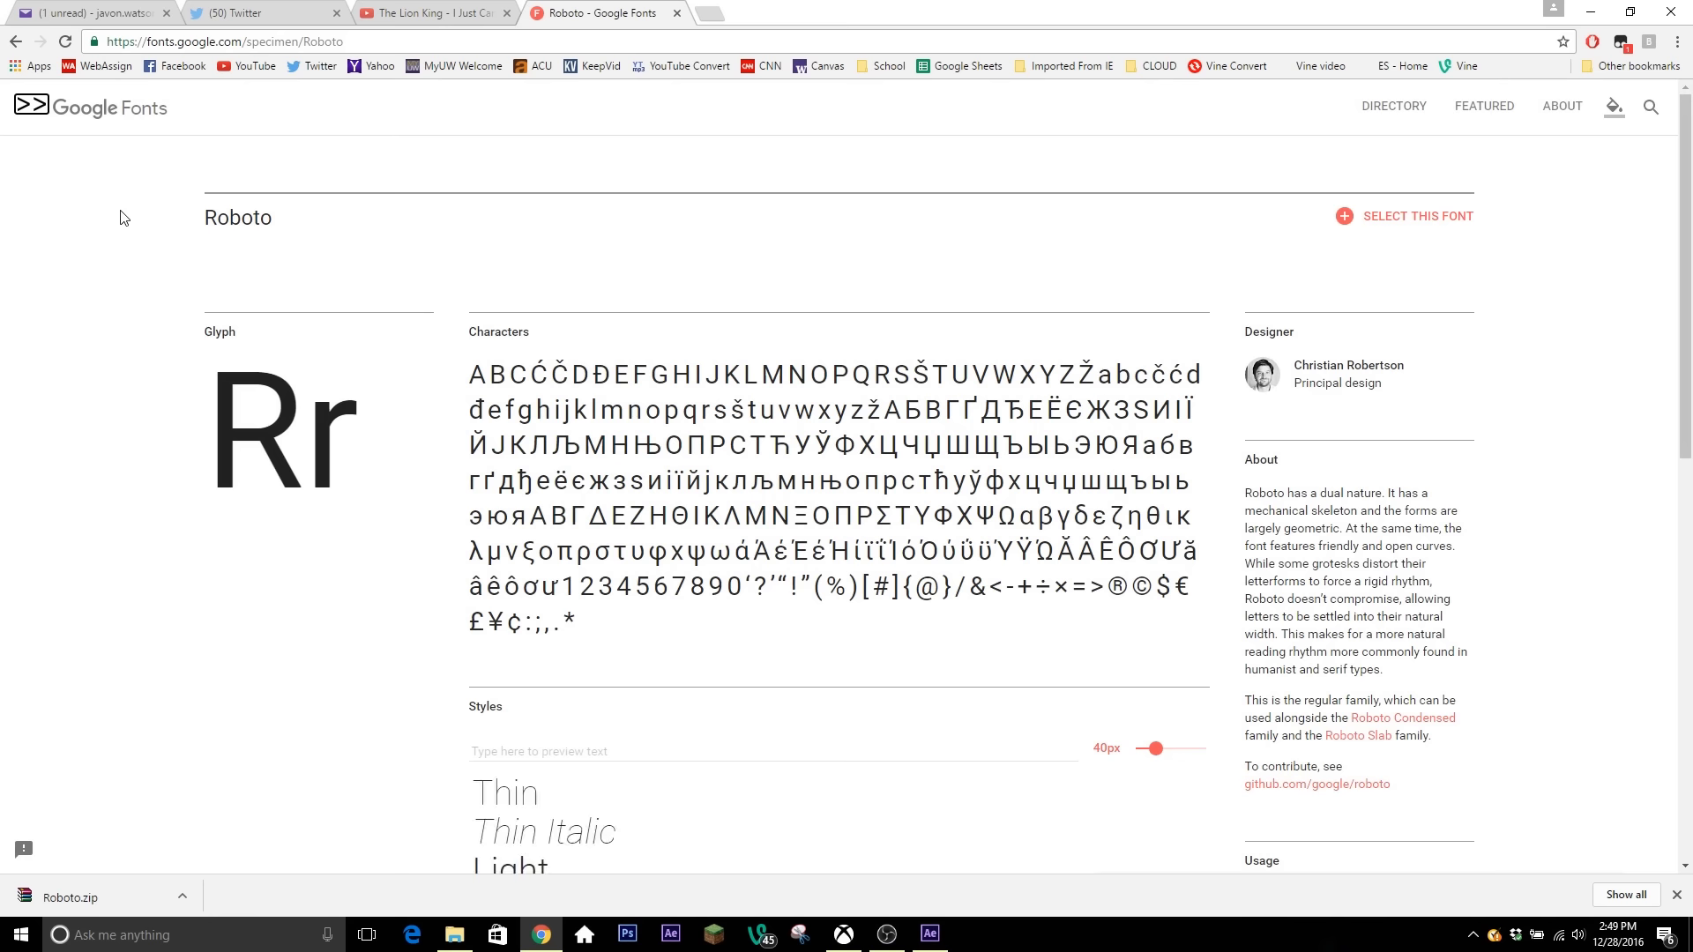
click(1347, 219)
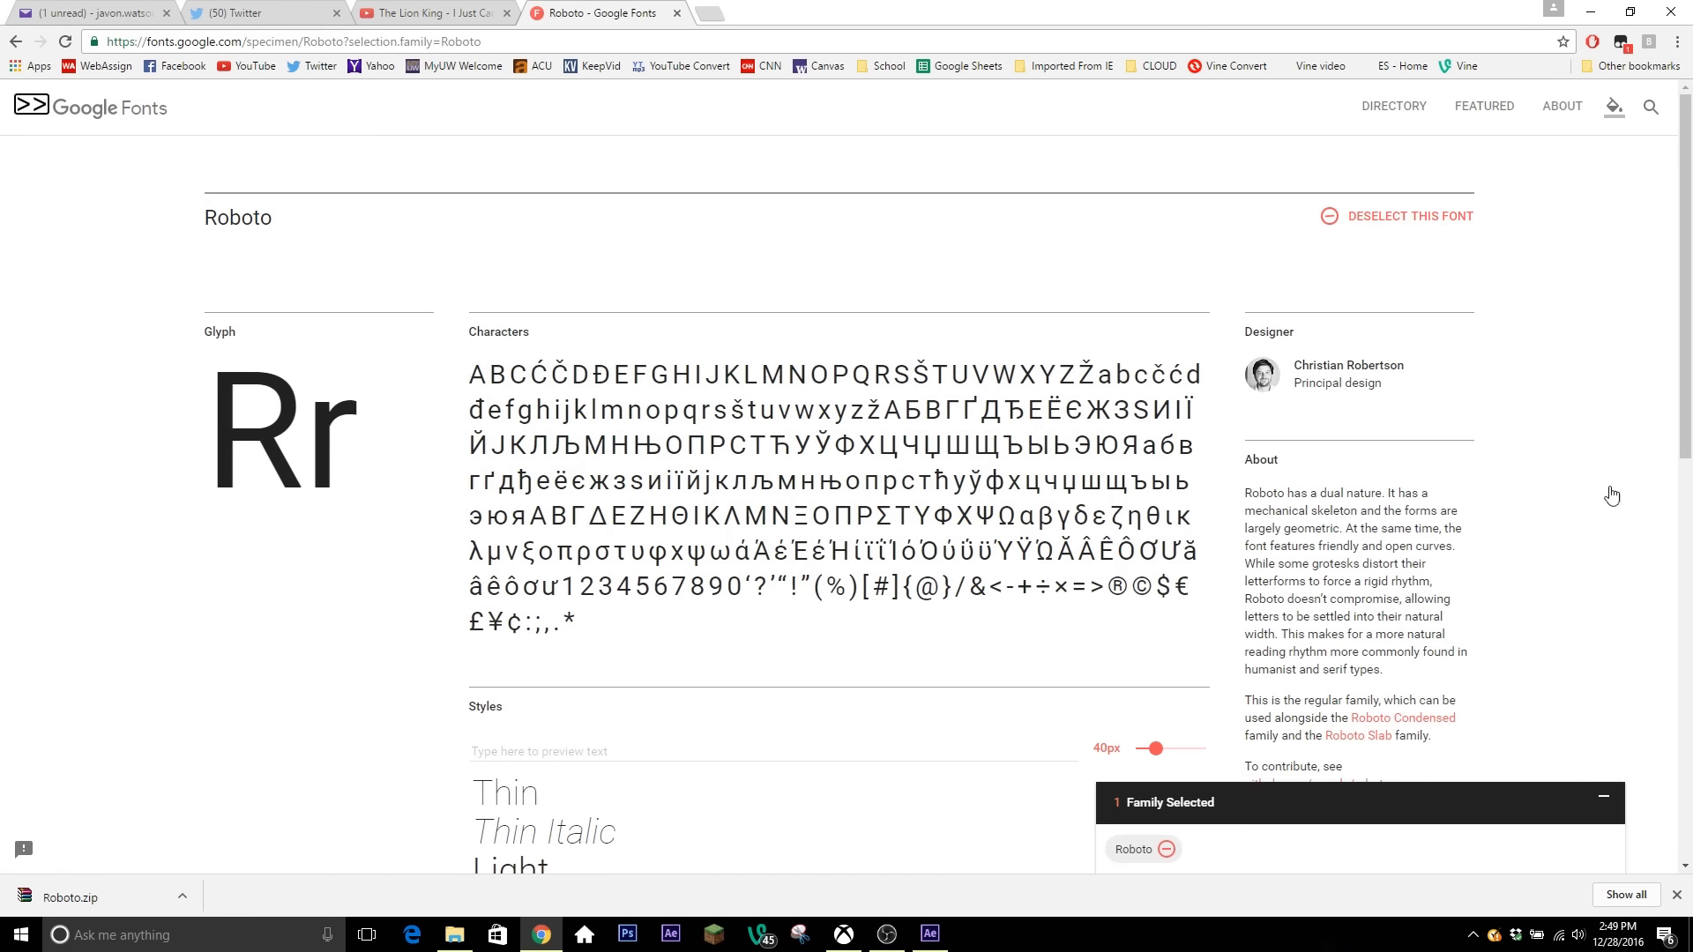
click(1354, 805)
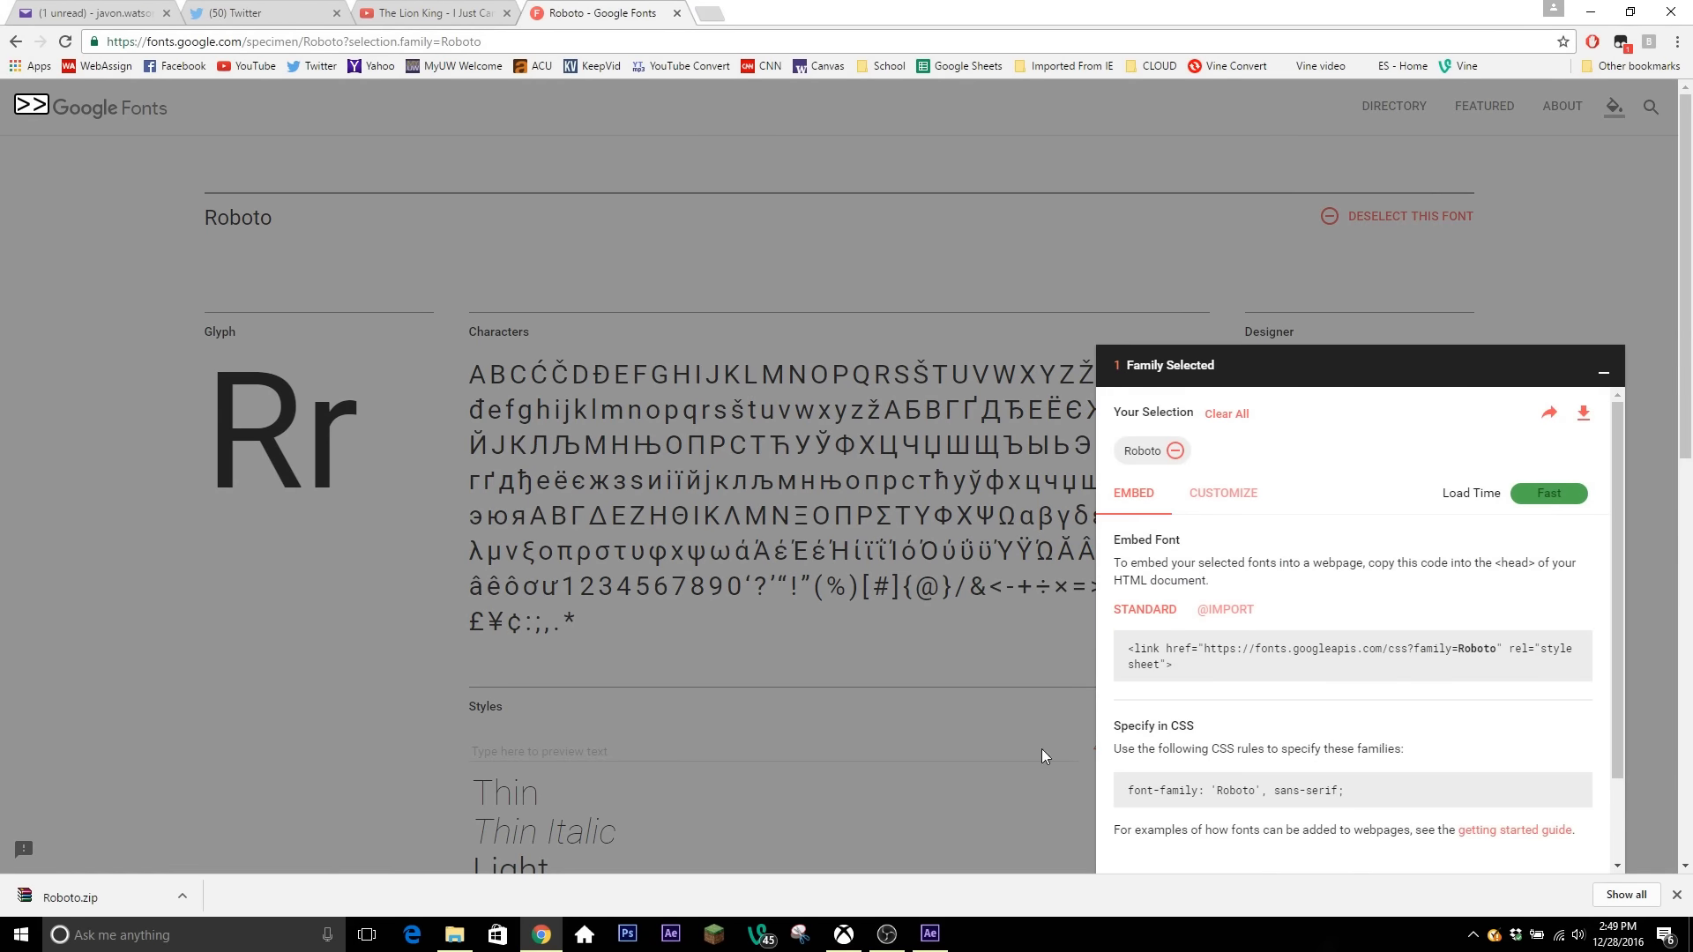
Step: Select the twelve Roboto .ttf files in the Roboto folder and install them
click(455, 933)
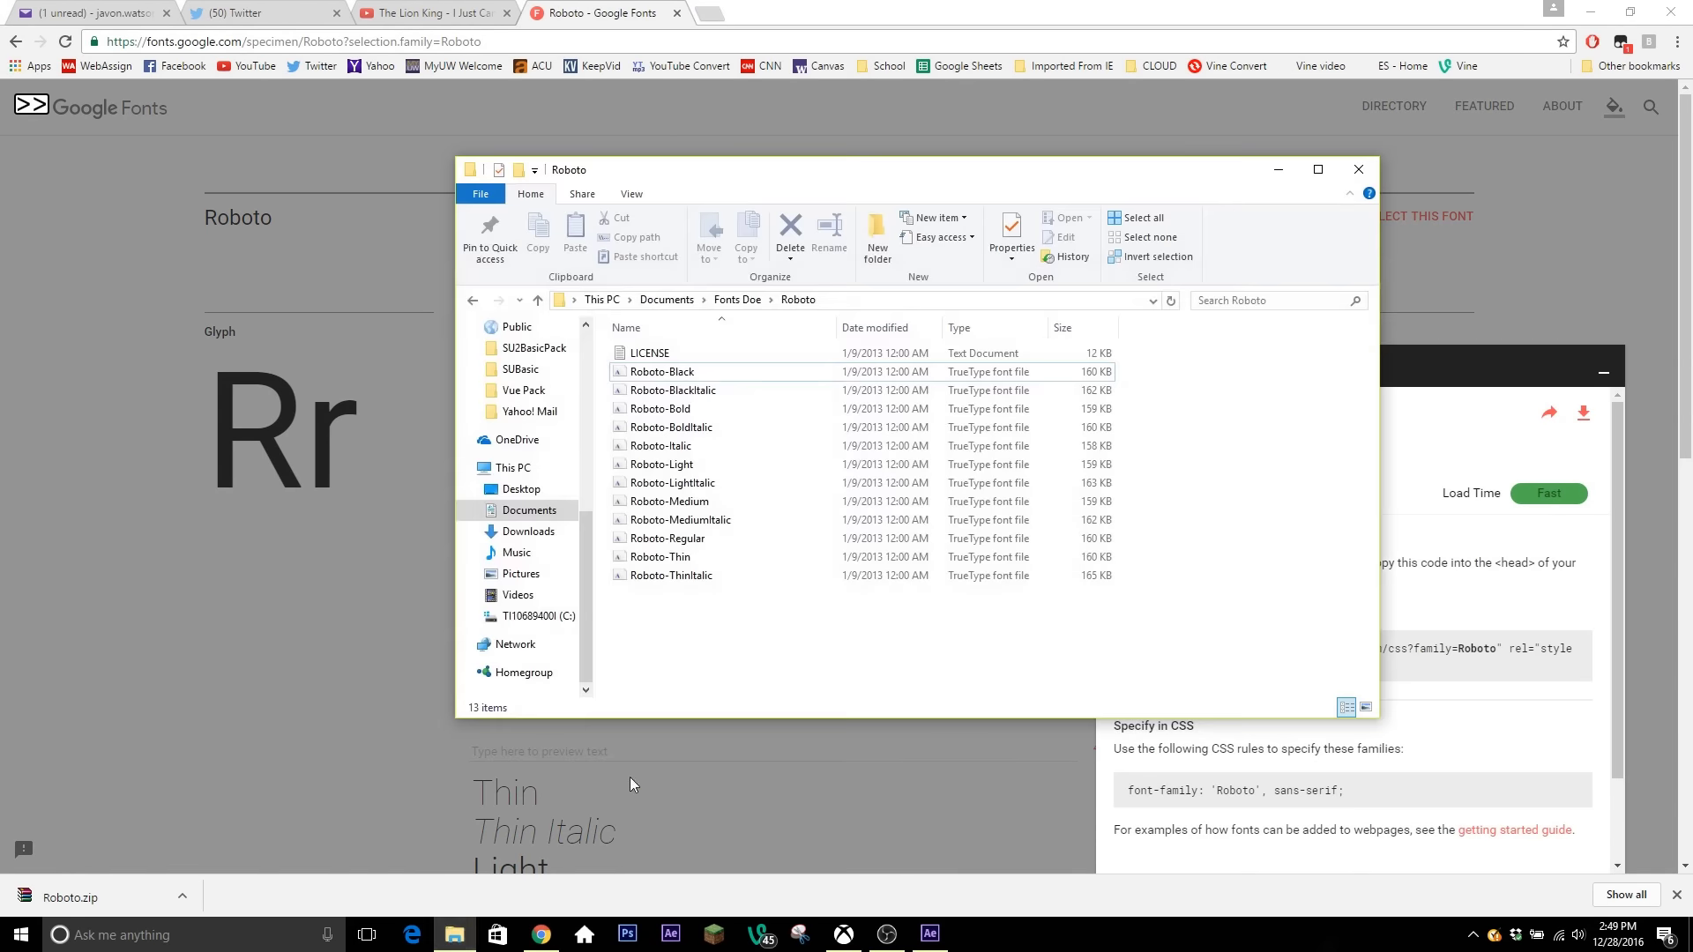
drag(689, 627, 647, 379)
right_click(656, 460)
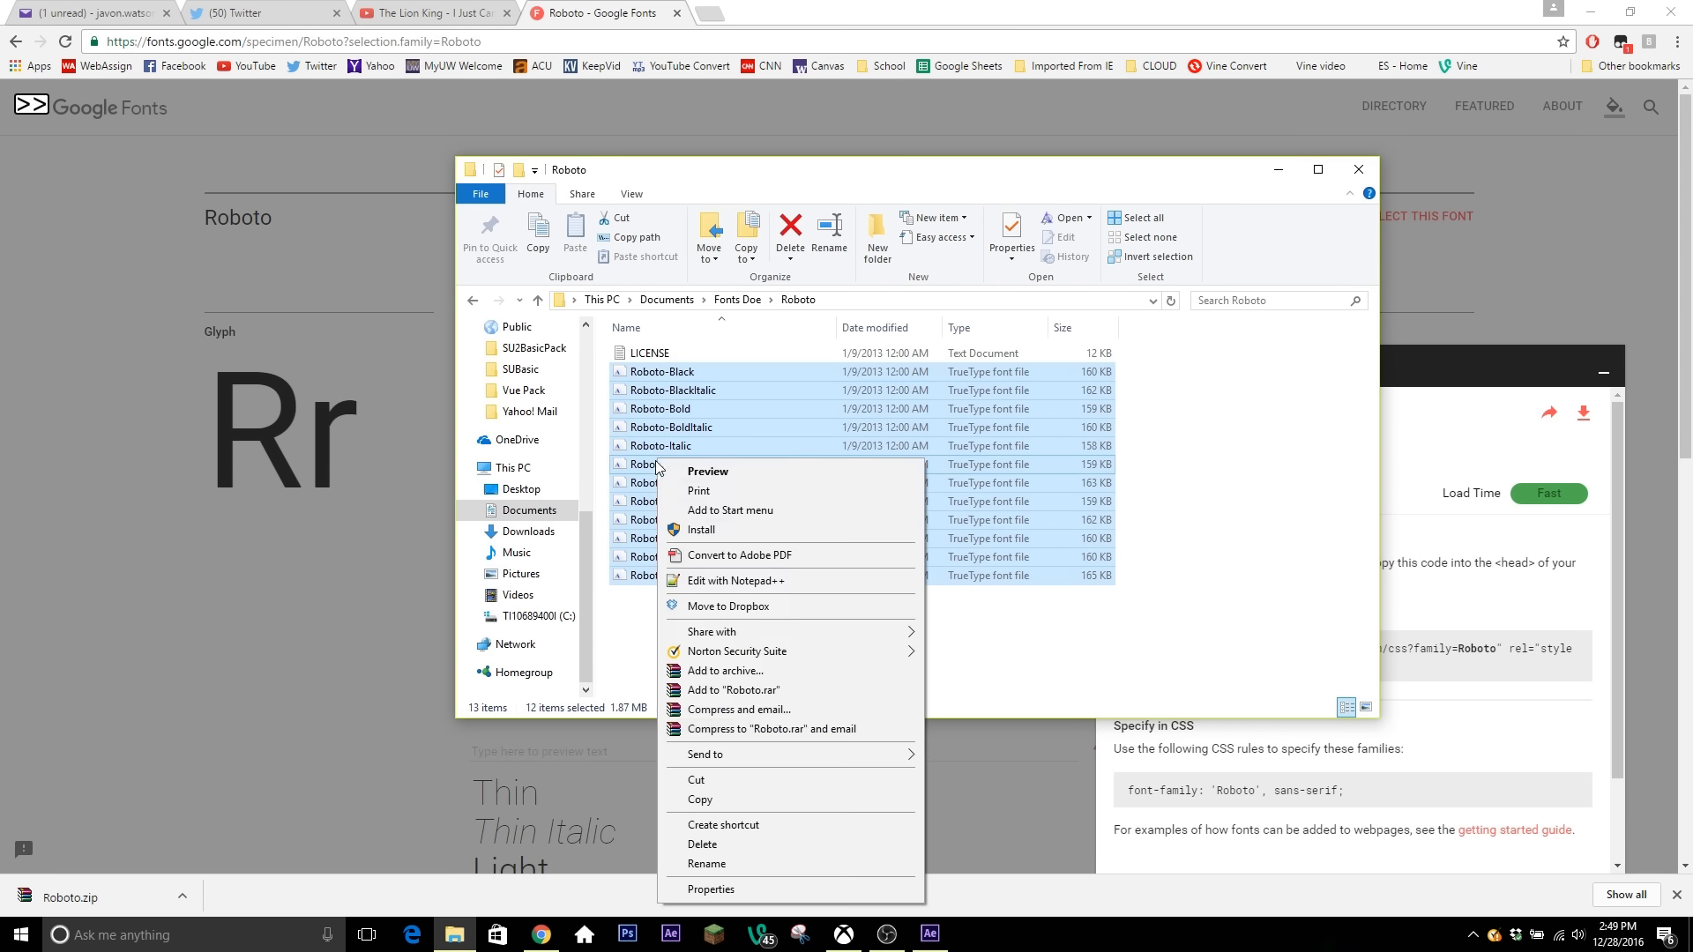
click(1197, 511)
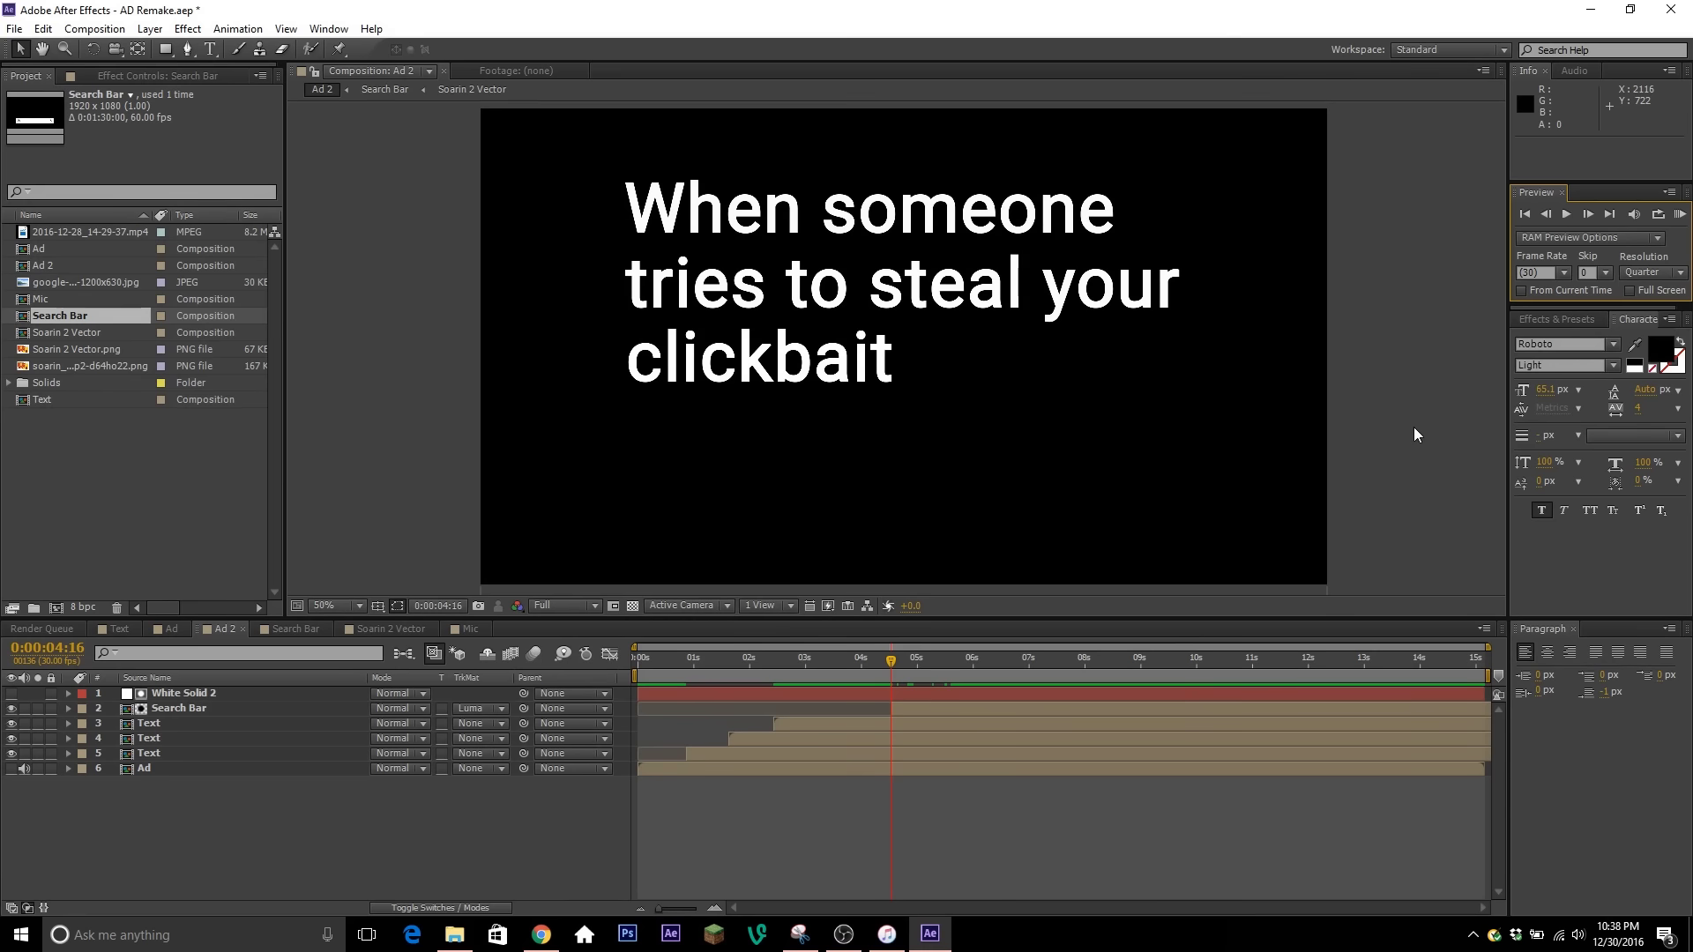
Step: Scrub the Search Bar comp to watch 'Soarin Arts' type on, comparing against Ad 2
click(303, 626)
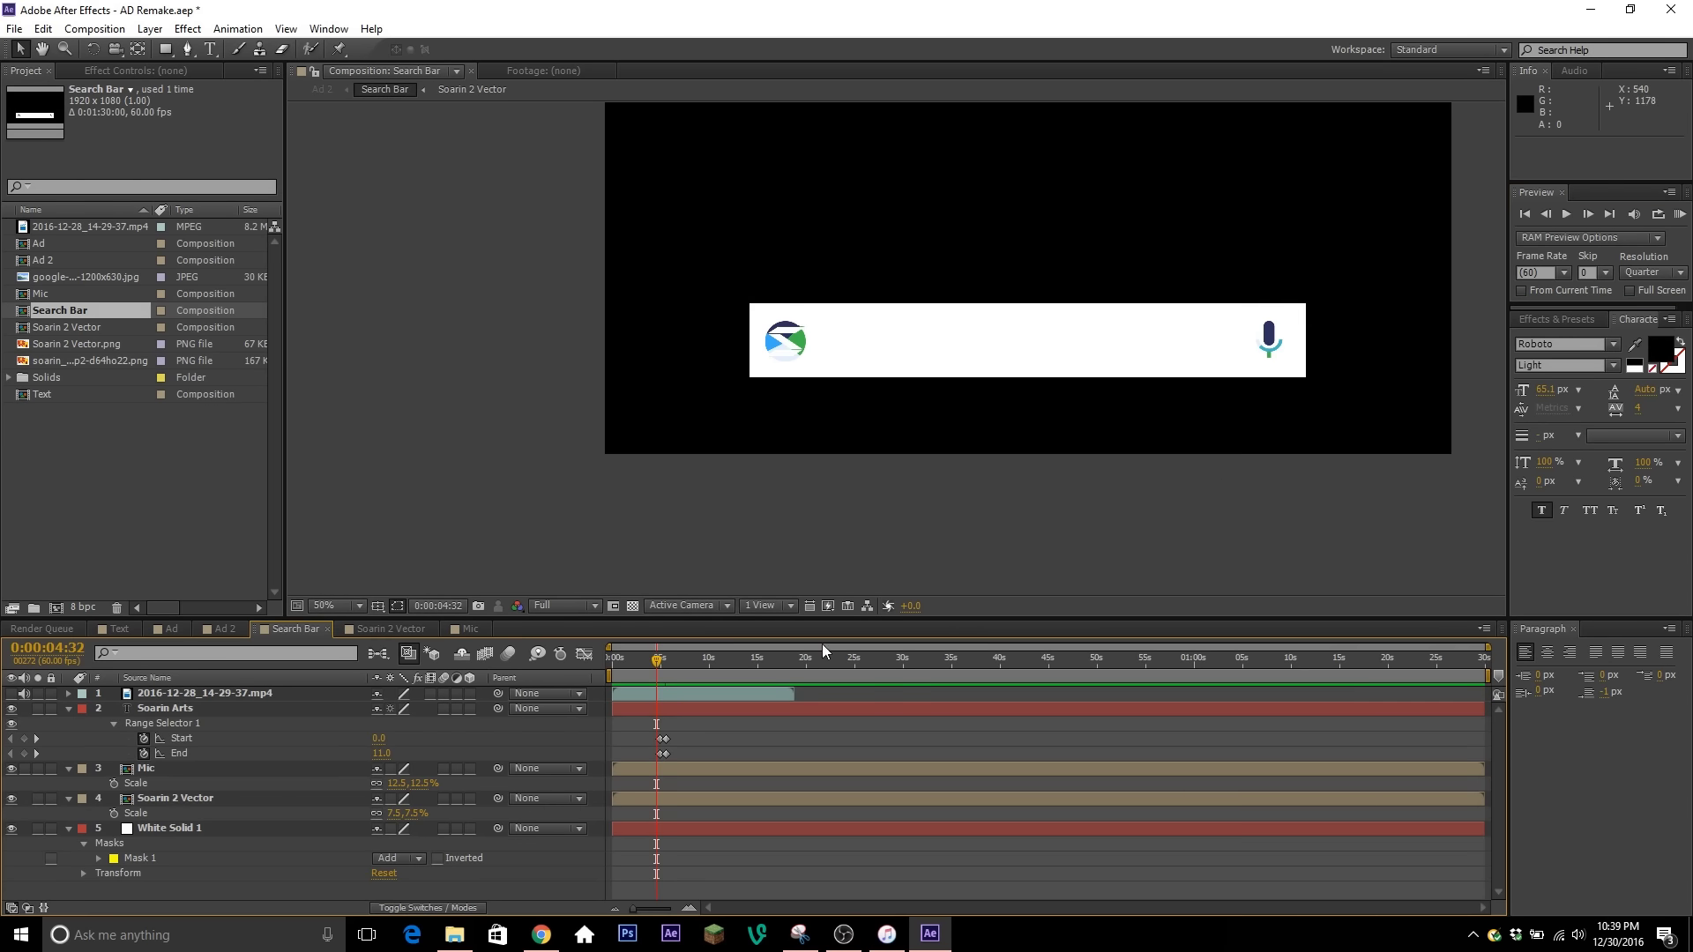
drag(659, 663, 661, 659)
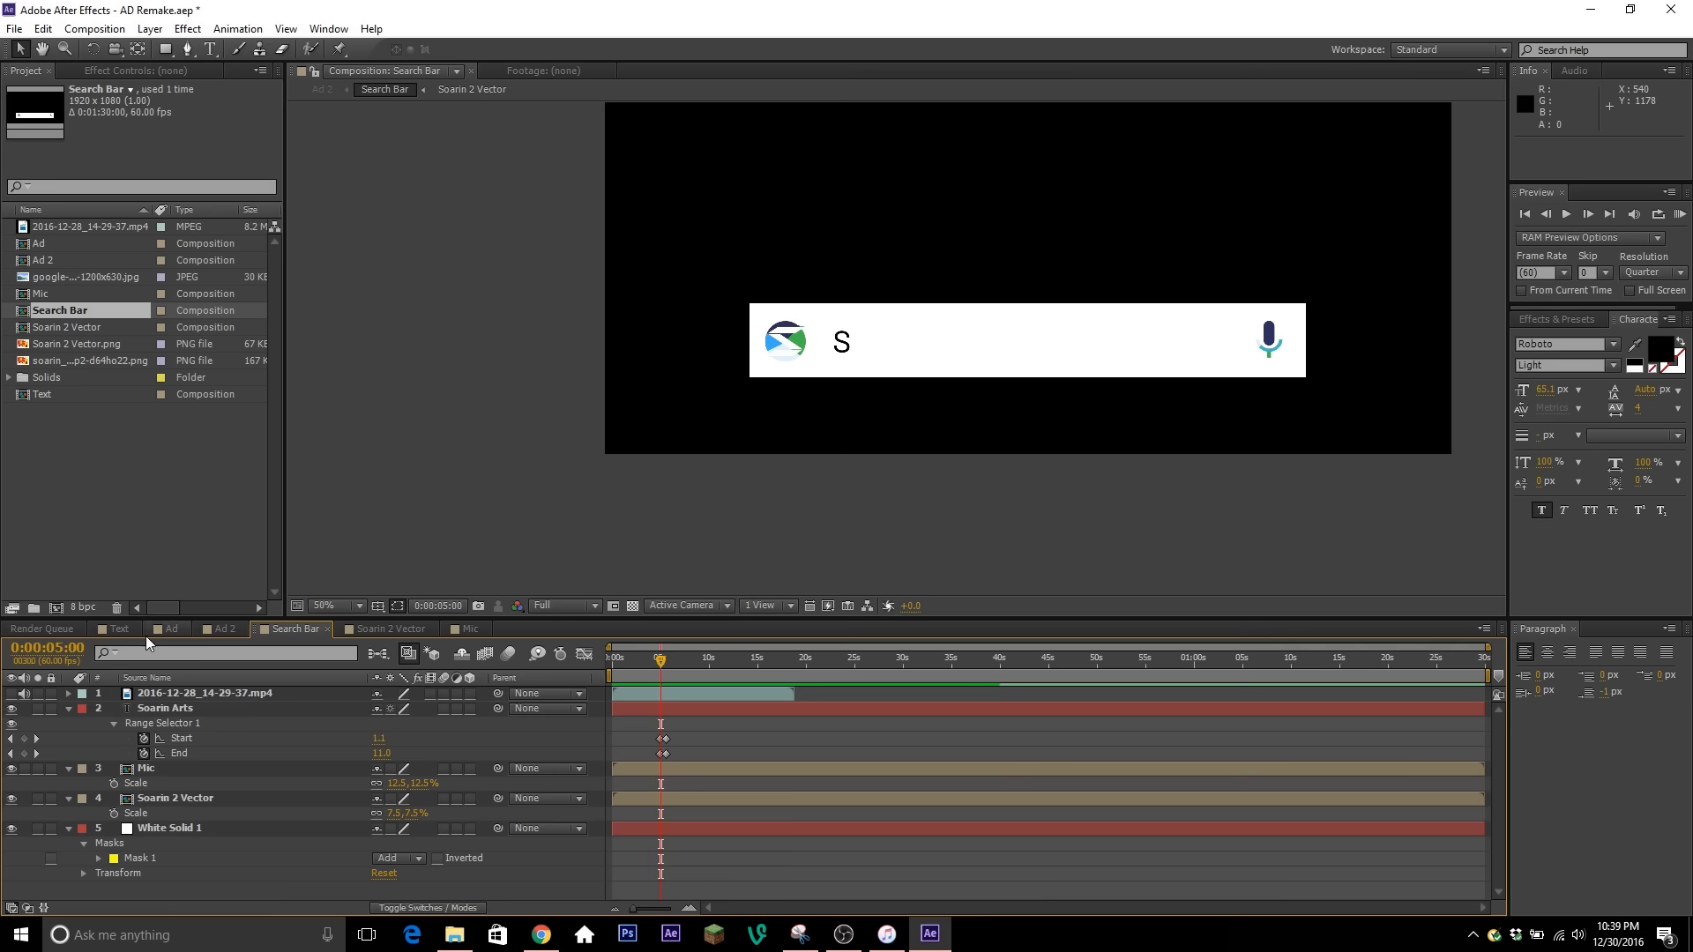
click(225, 632)
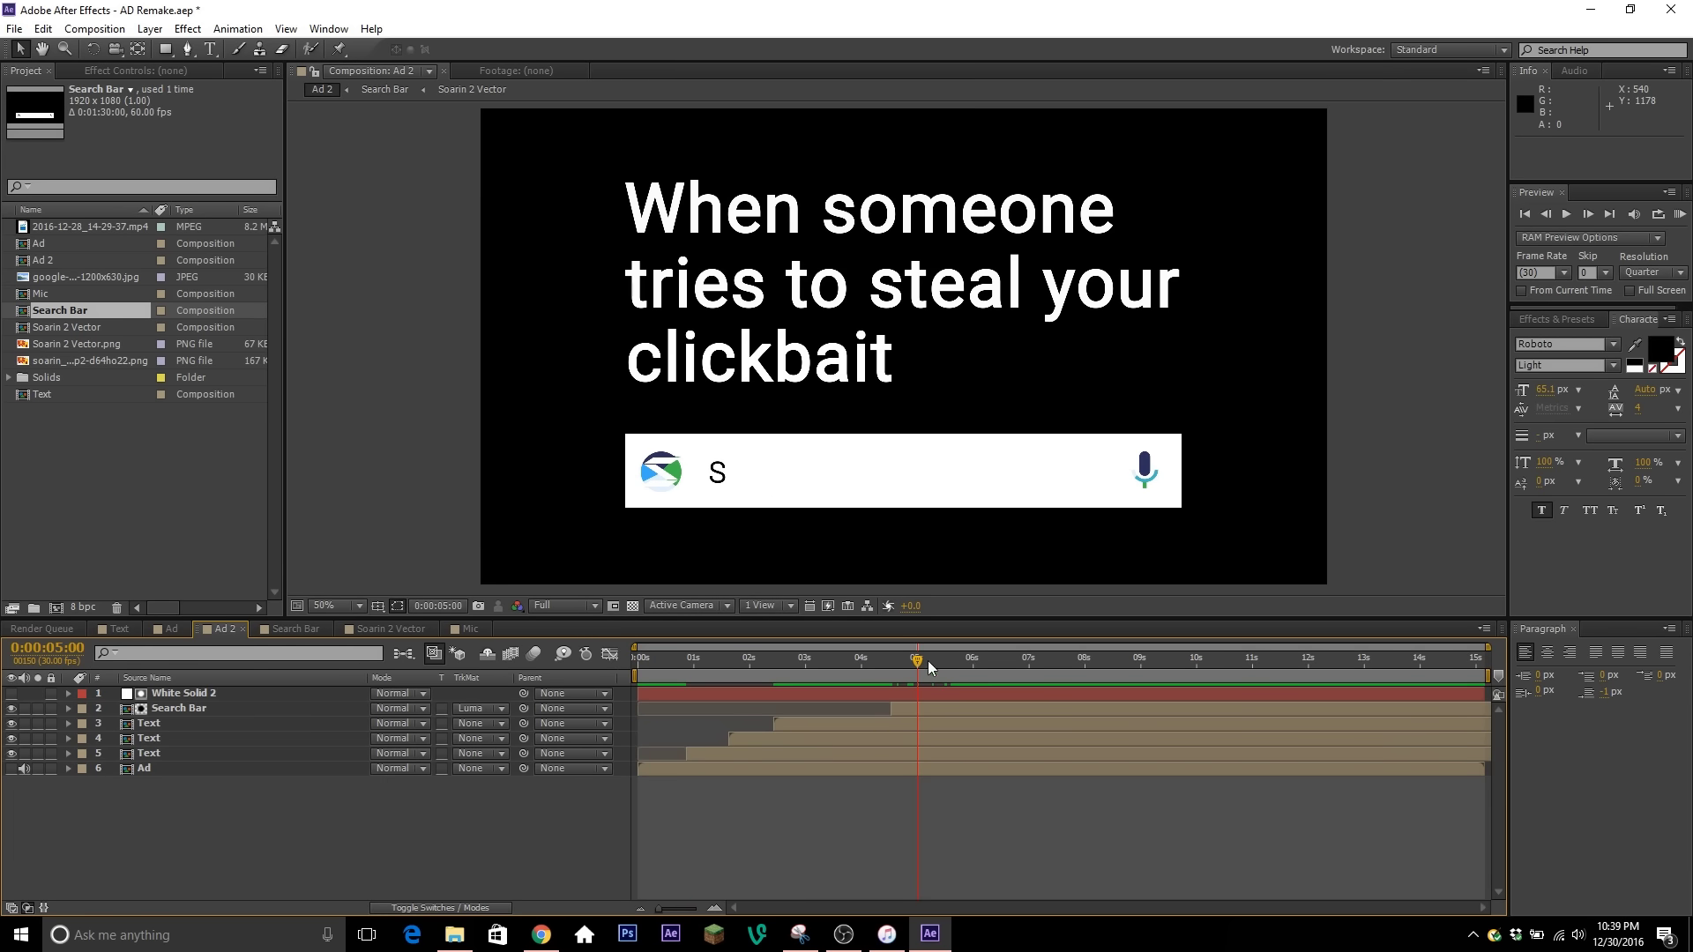
drag(917, 663, 951, 667)
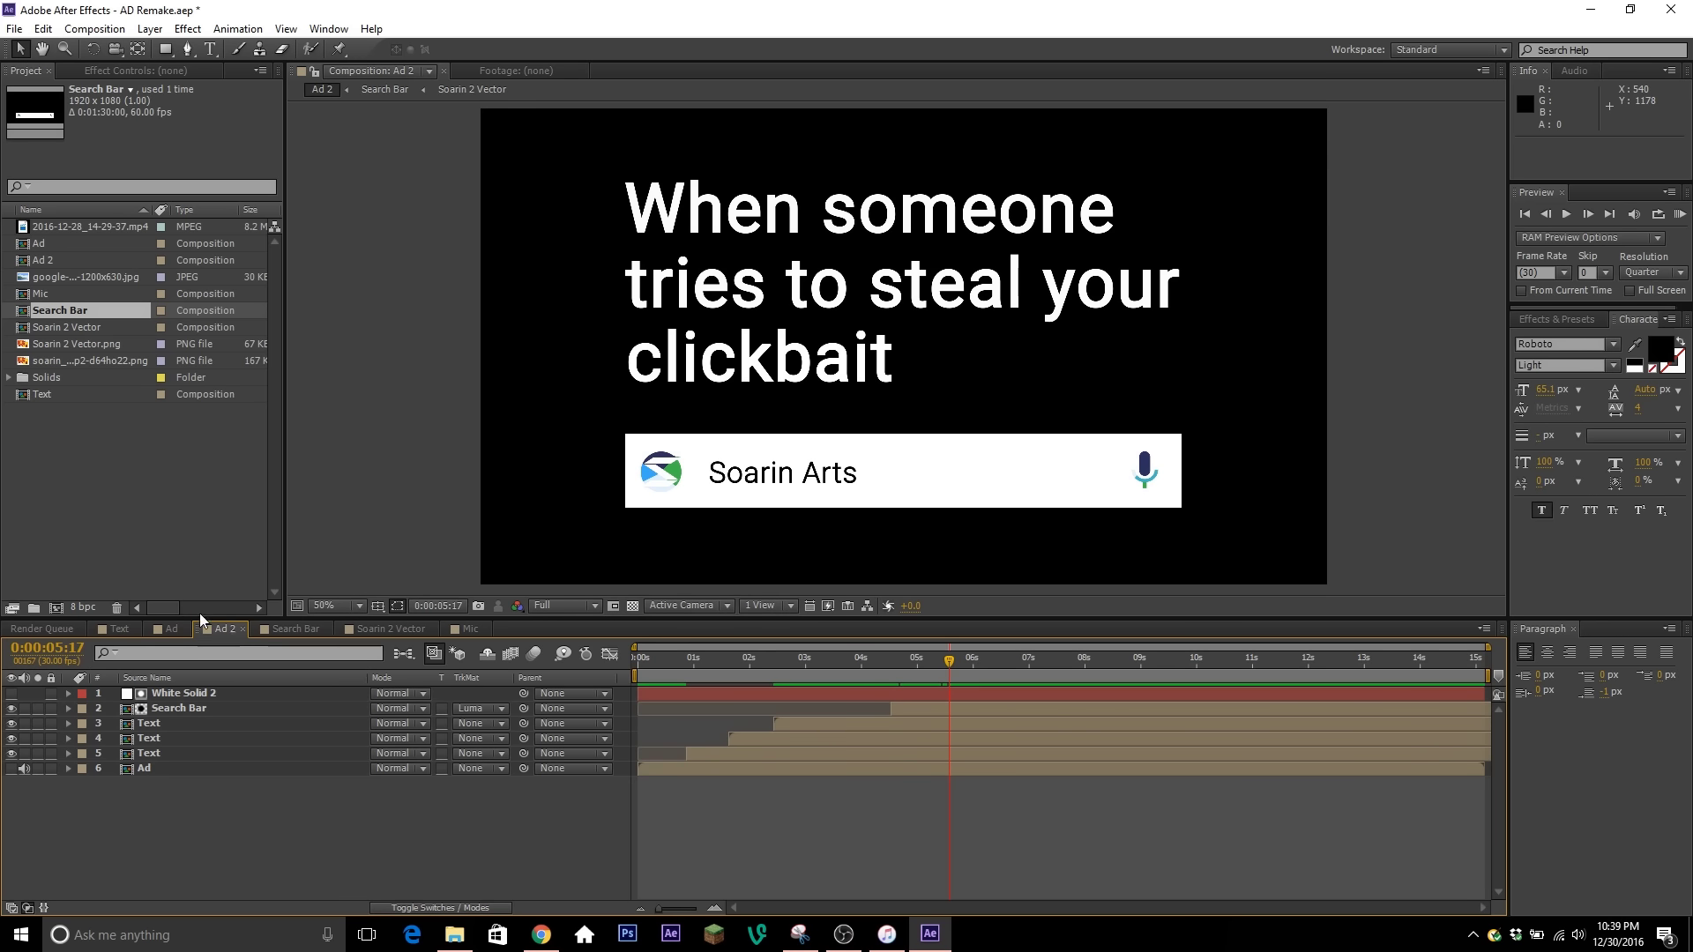
click(261, 629)
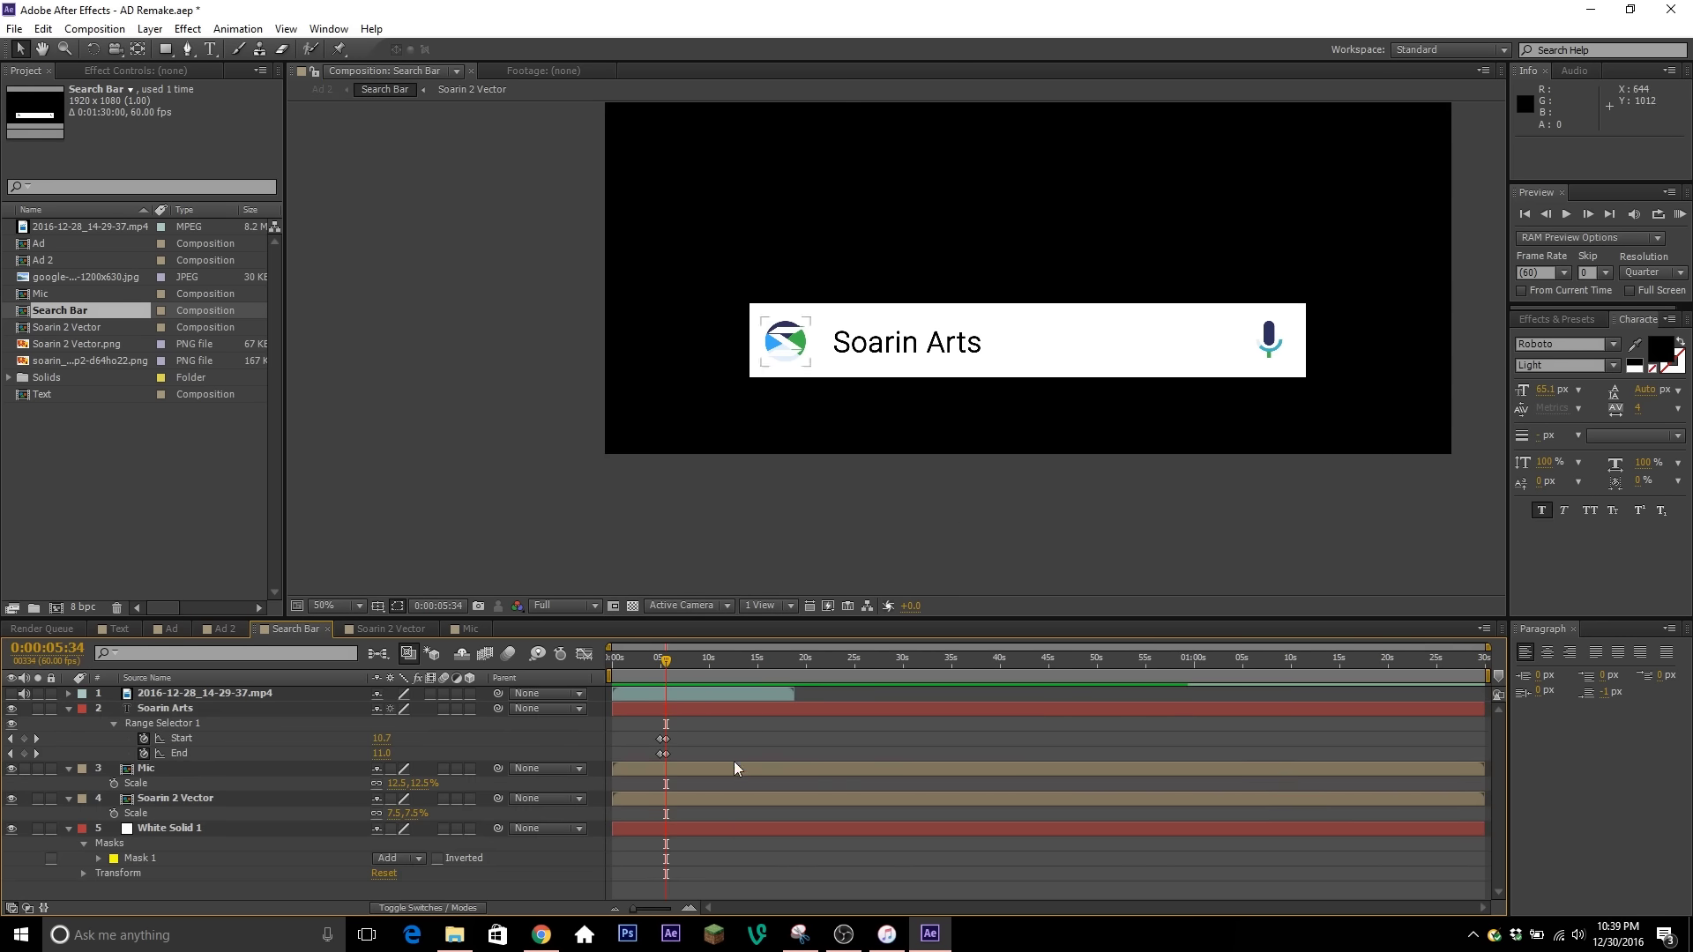
drag(670, 663, 675, 659)
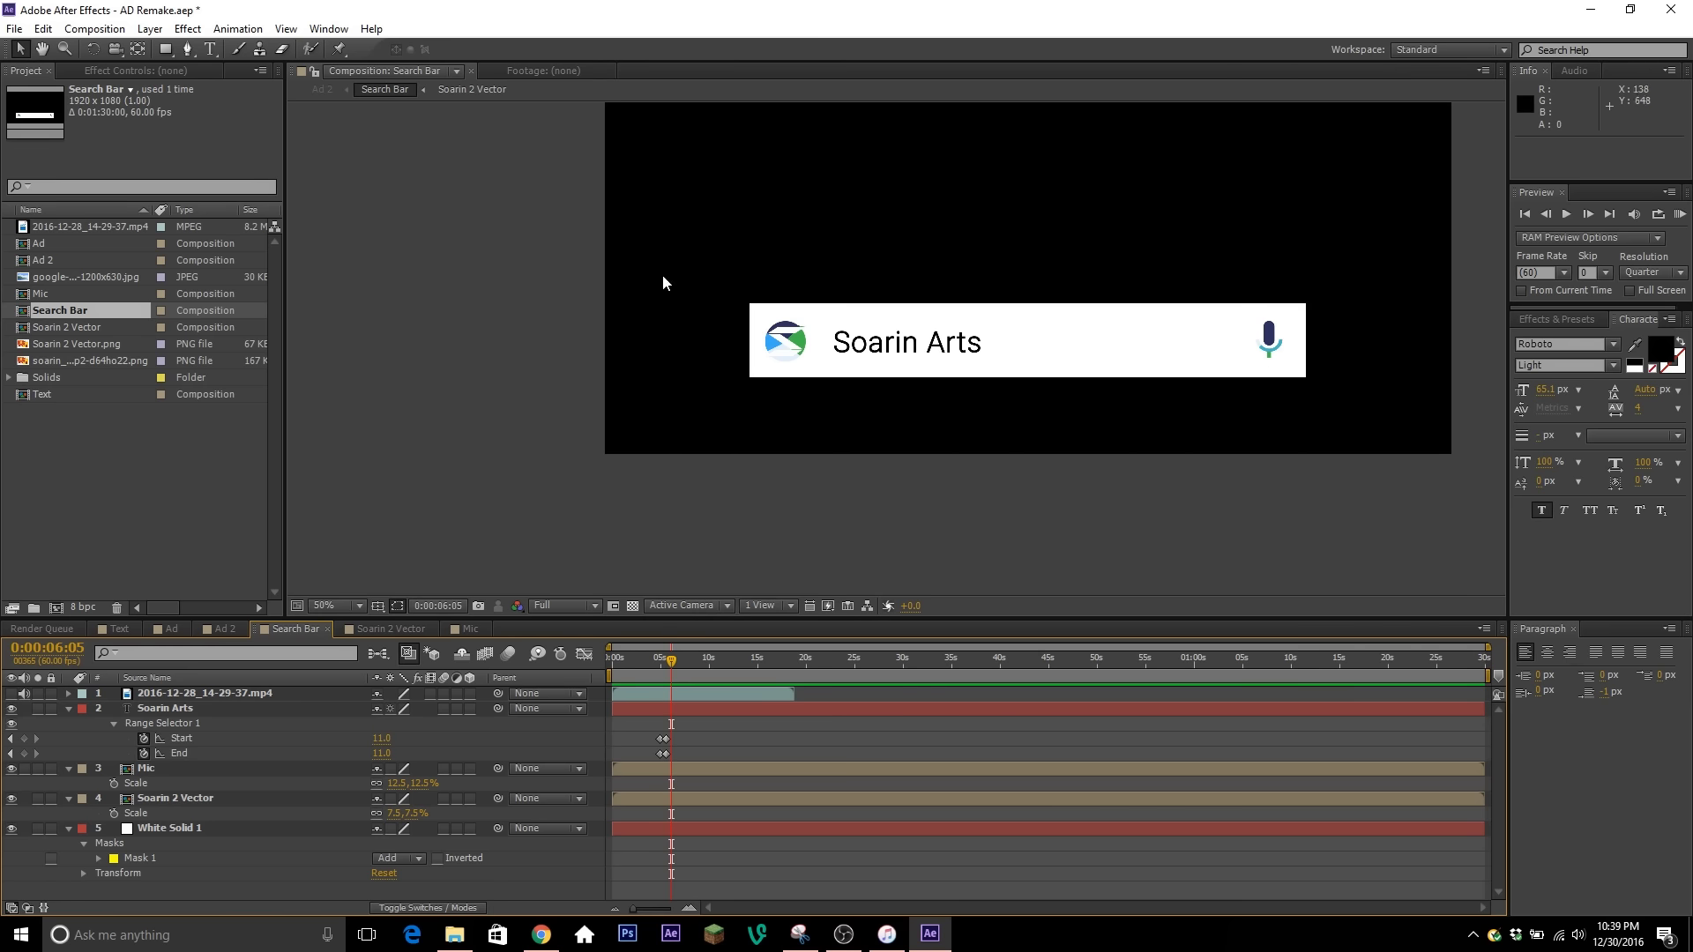
Step: Check the Soarin 2 Vector and Mic comps, then return to Ad 2
click(400, 633)
scroll(937, 344, down, 2)
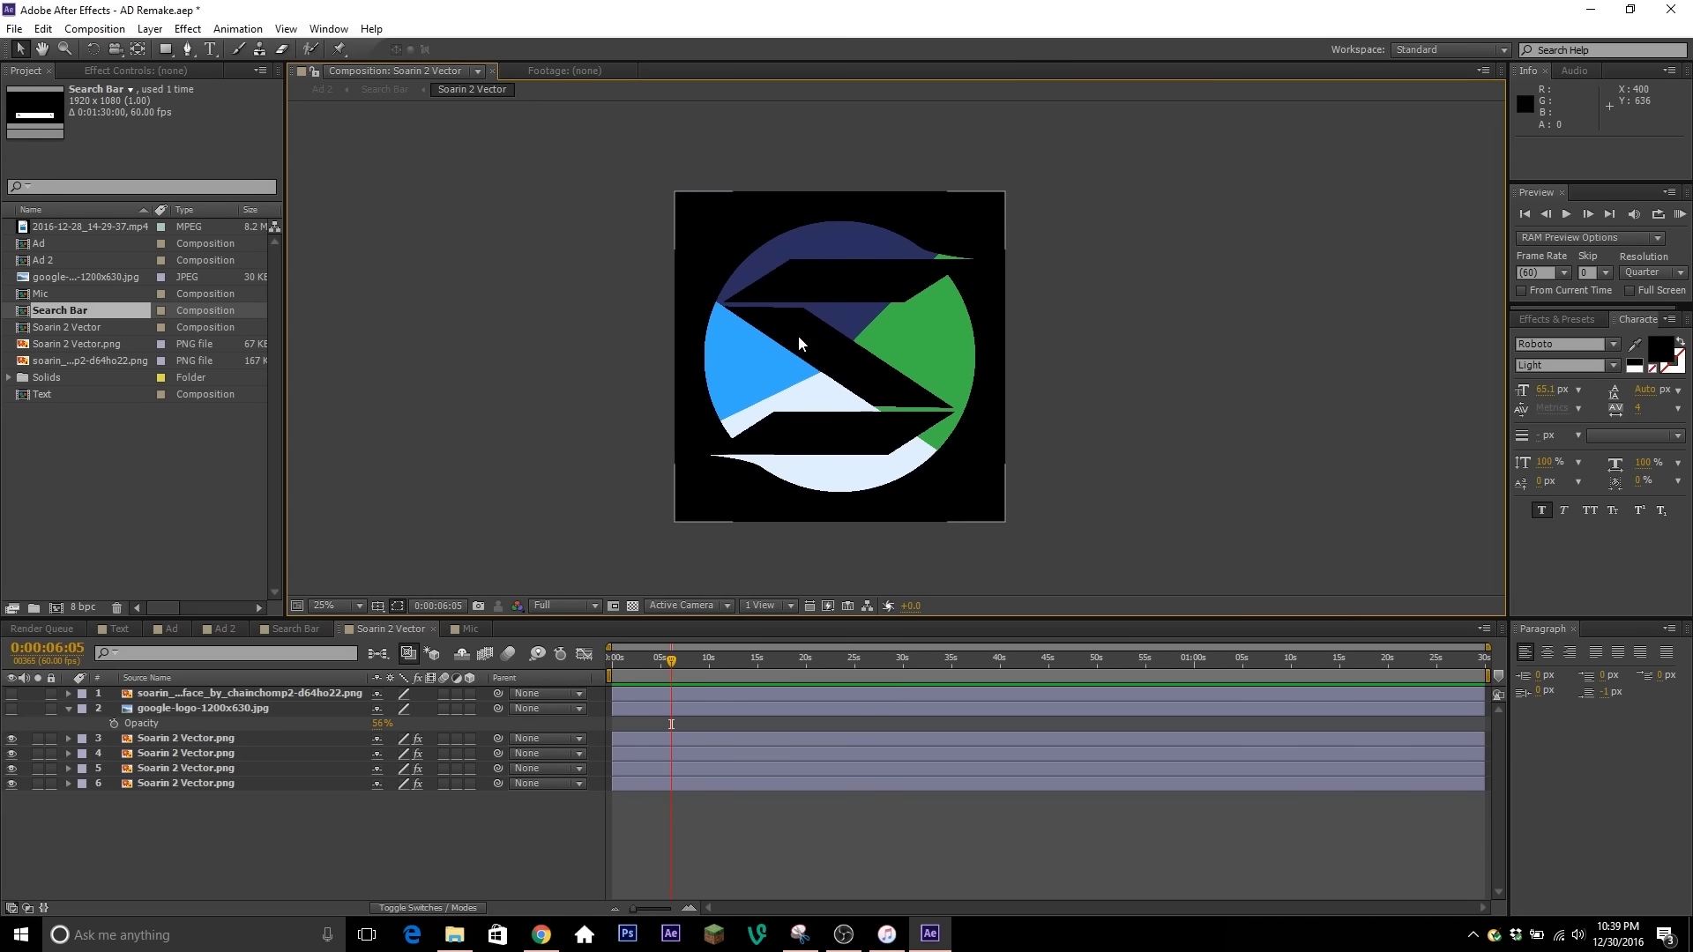
click(465, 629)
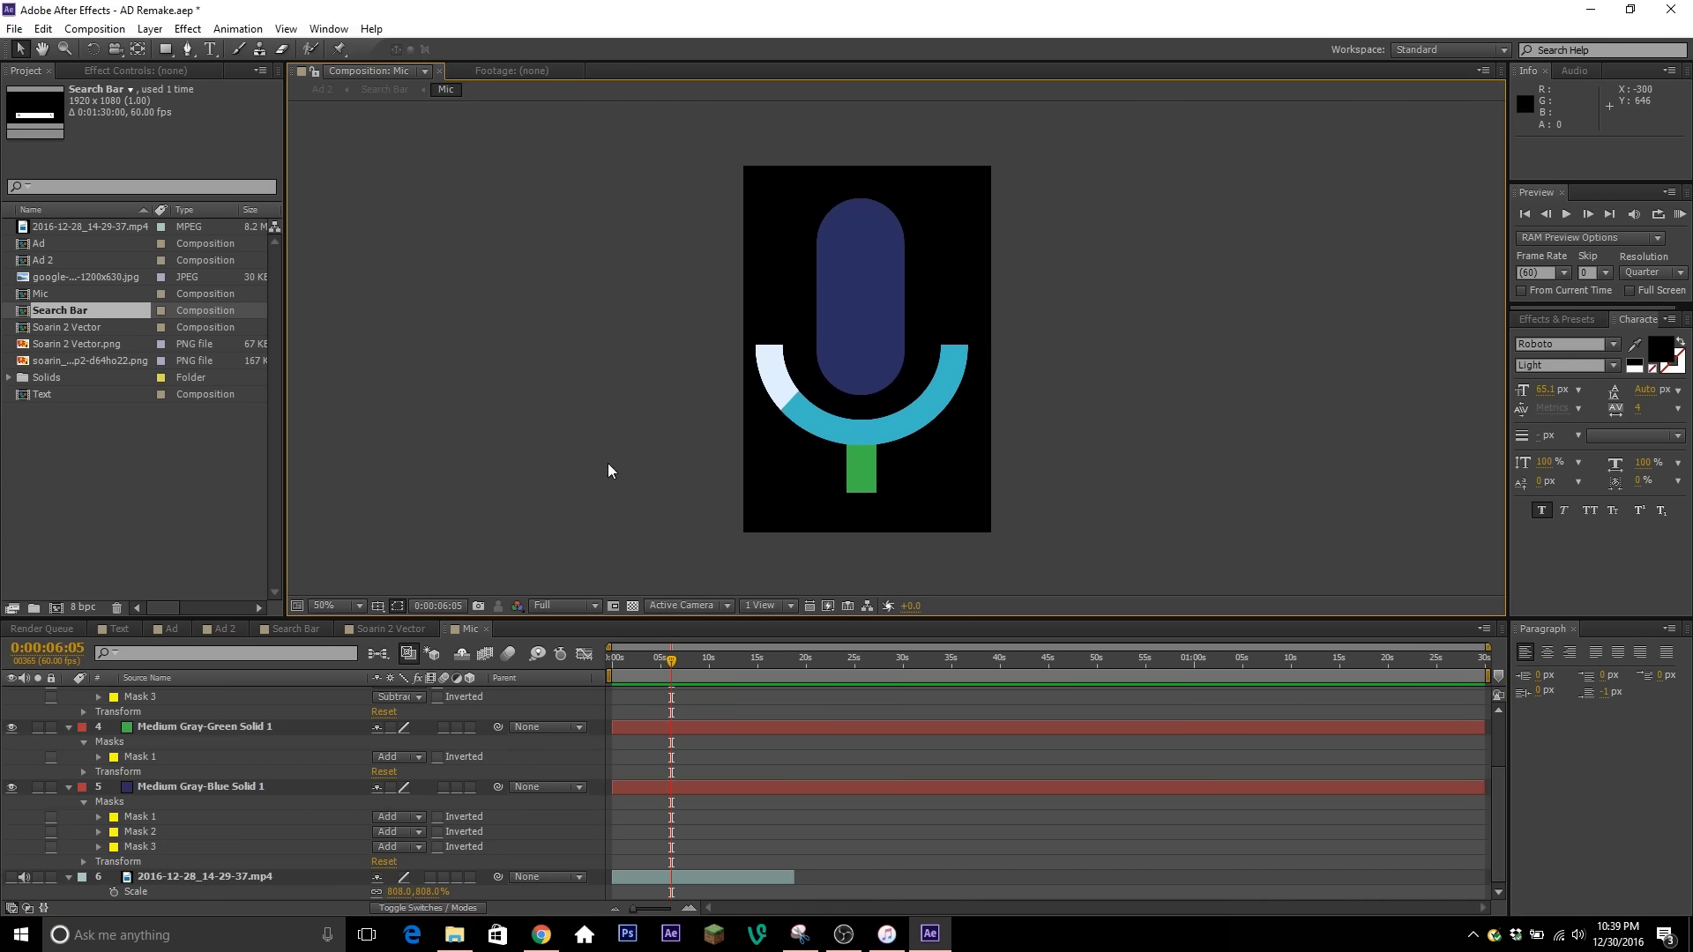
click(225, 629)
Step: Hide layers 2–5, show the Ad footage, and scrub to the Rogue One cast card
drag(12, 708, 11, 753)
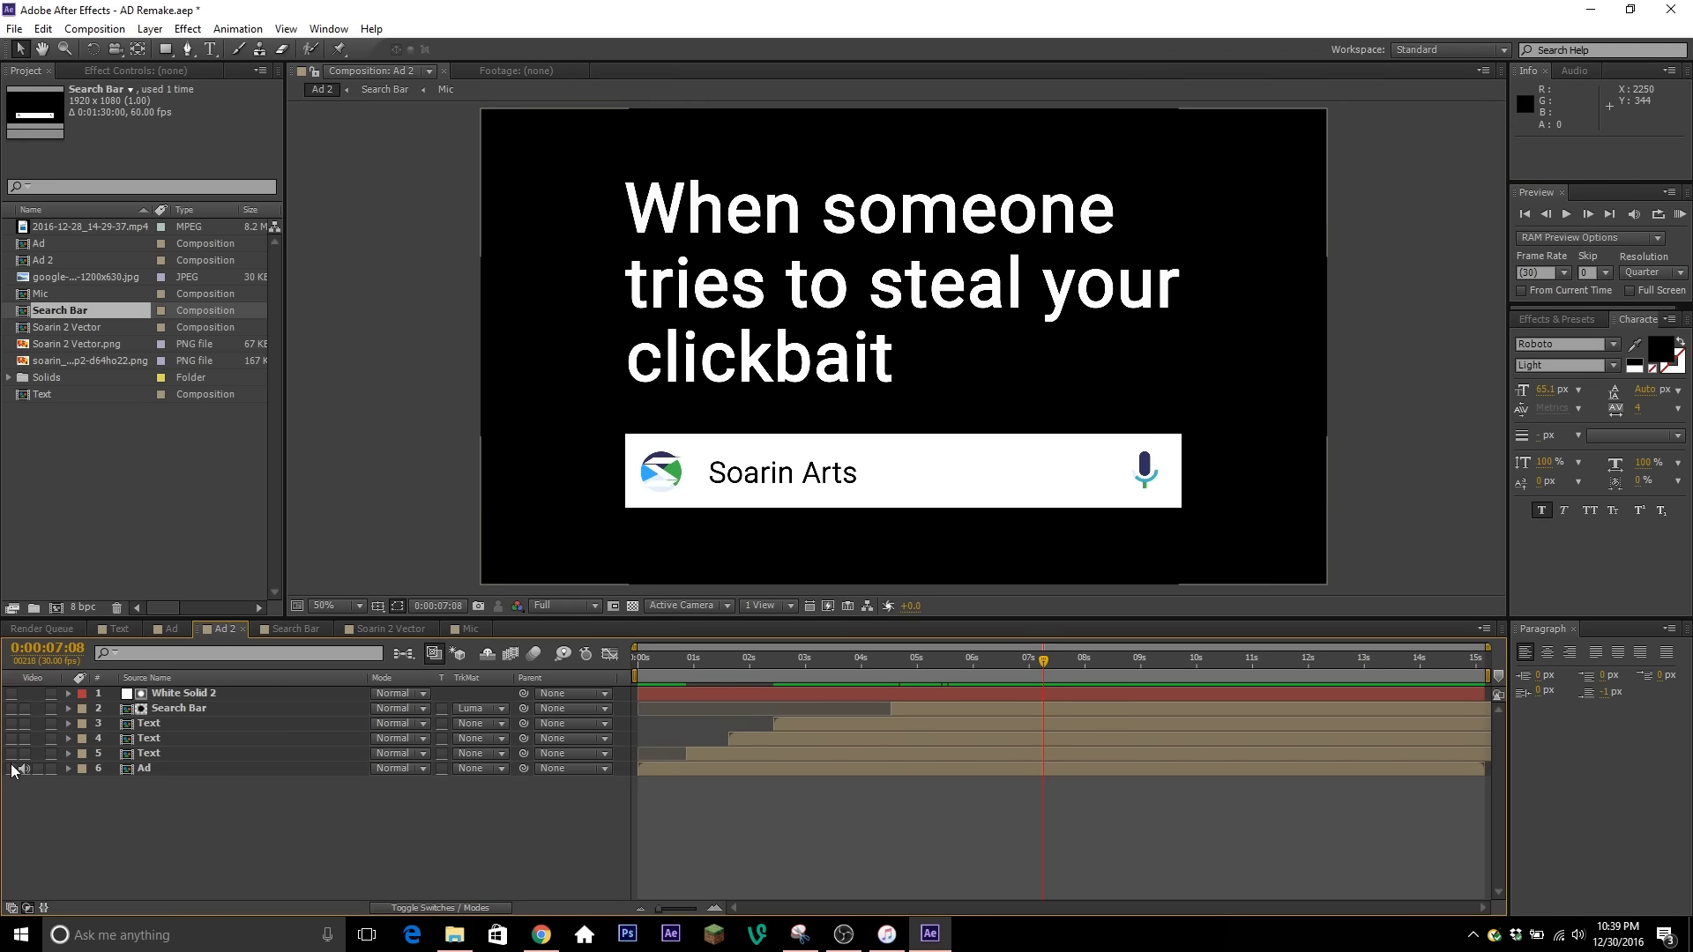
click(11, 768)
click(1173, 660)
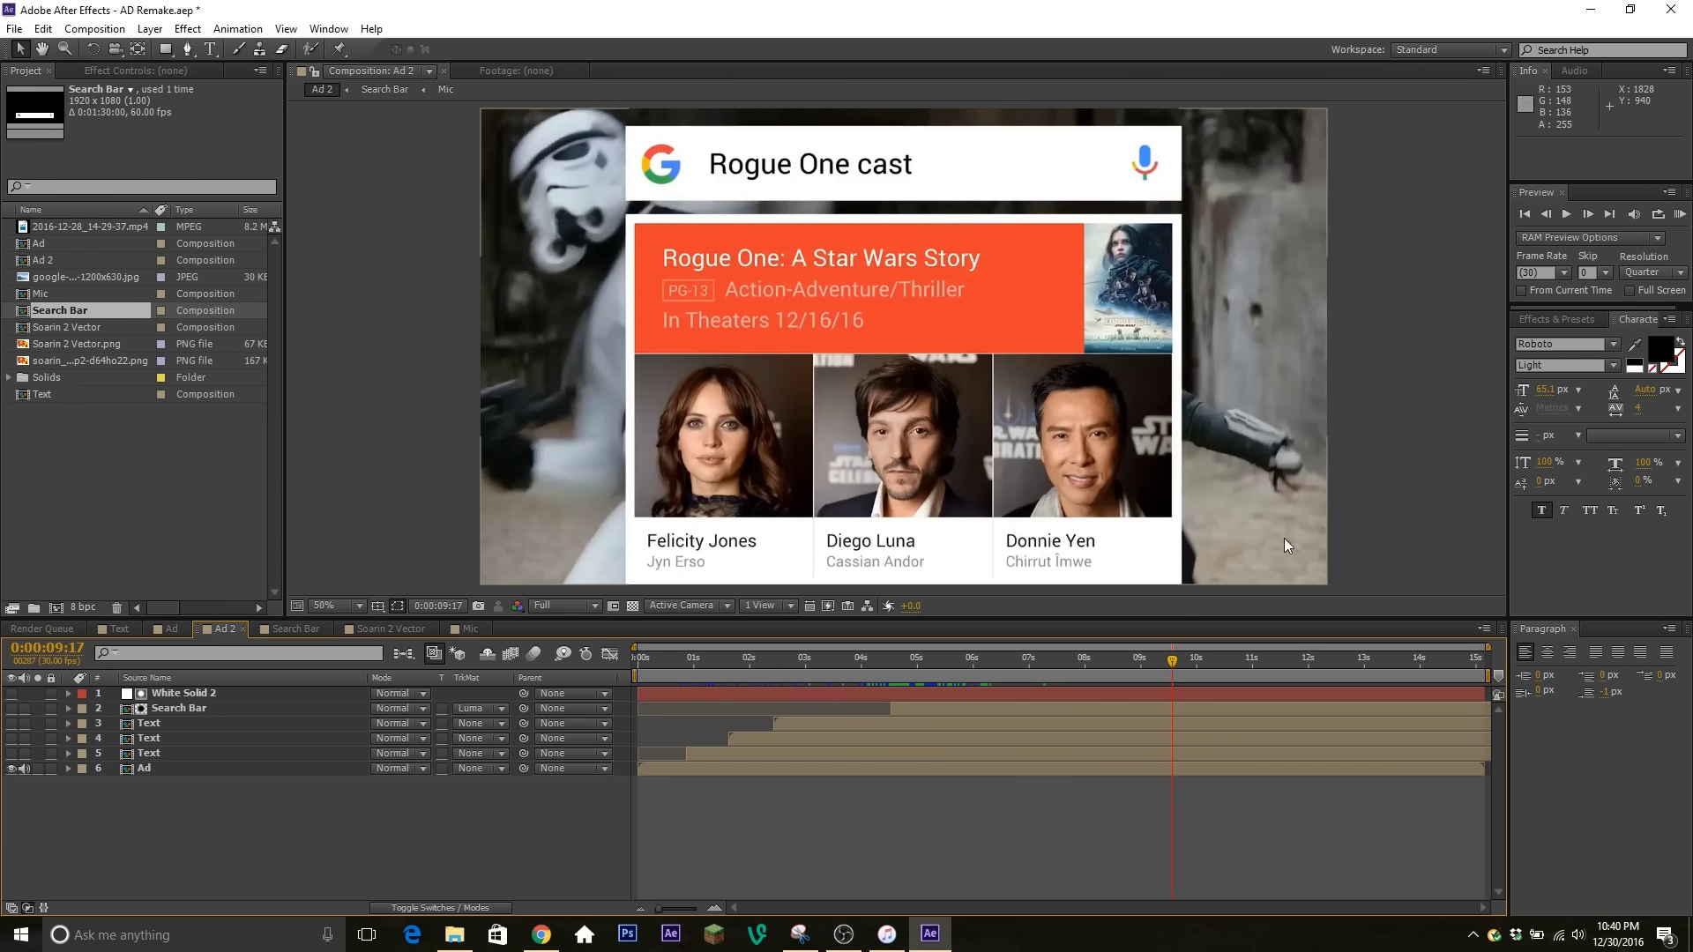
click(1294, 661)
drag(1337, 661, 1180, 660)
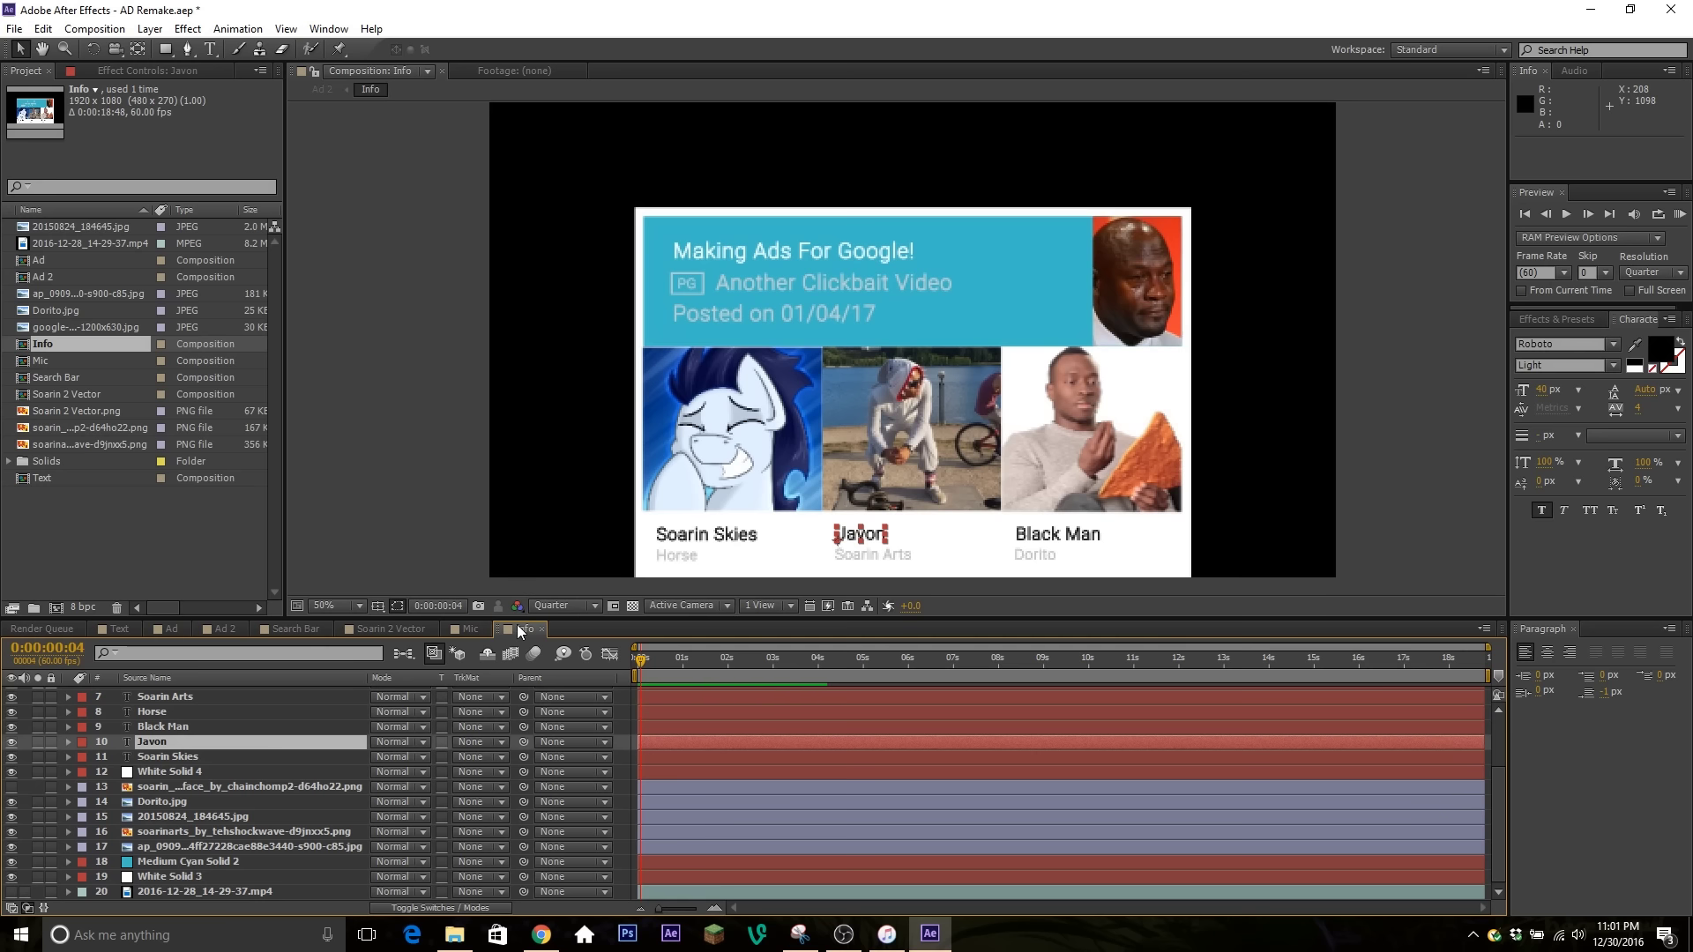
Step: Select the Info card's image, White Solid 4 panel, and name text layers in turn
click(748, 799)
click(718, 768)
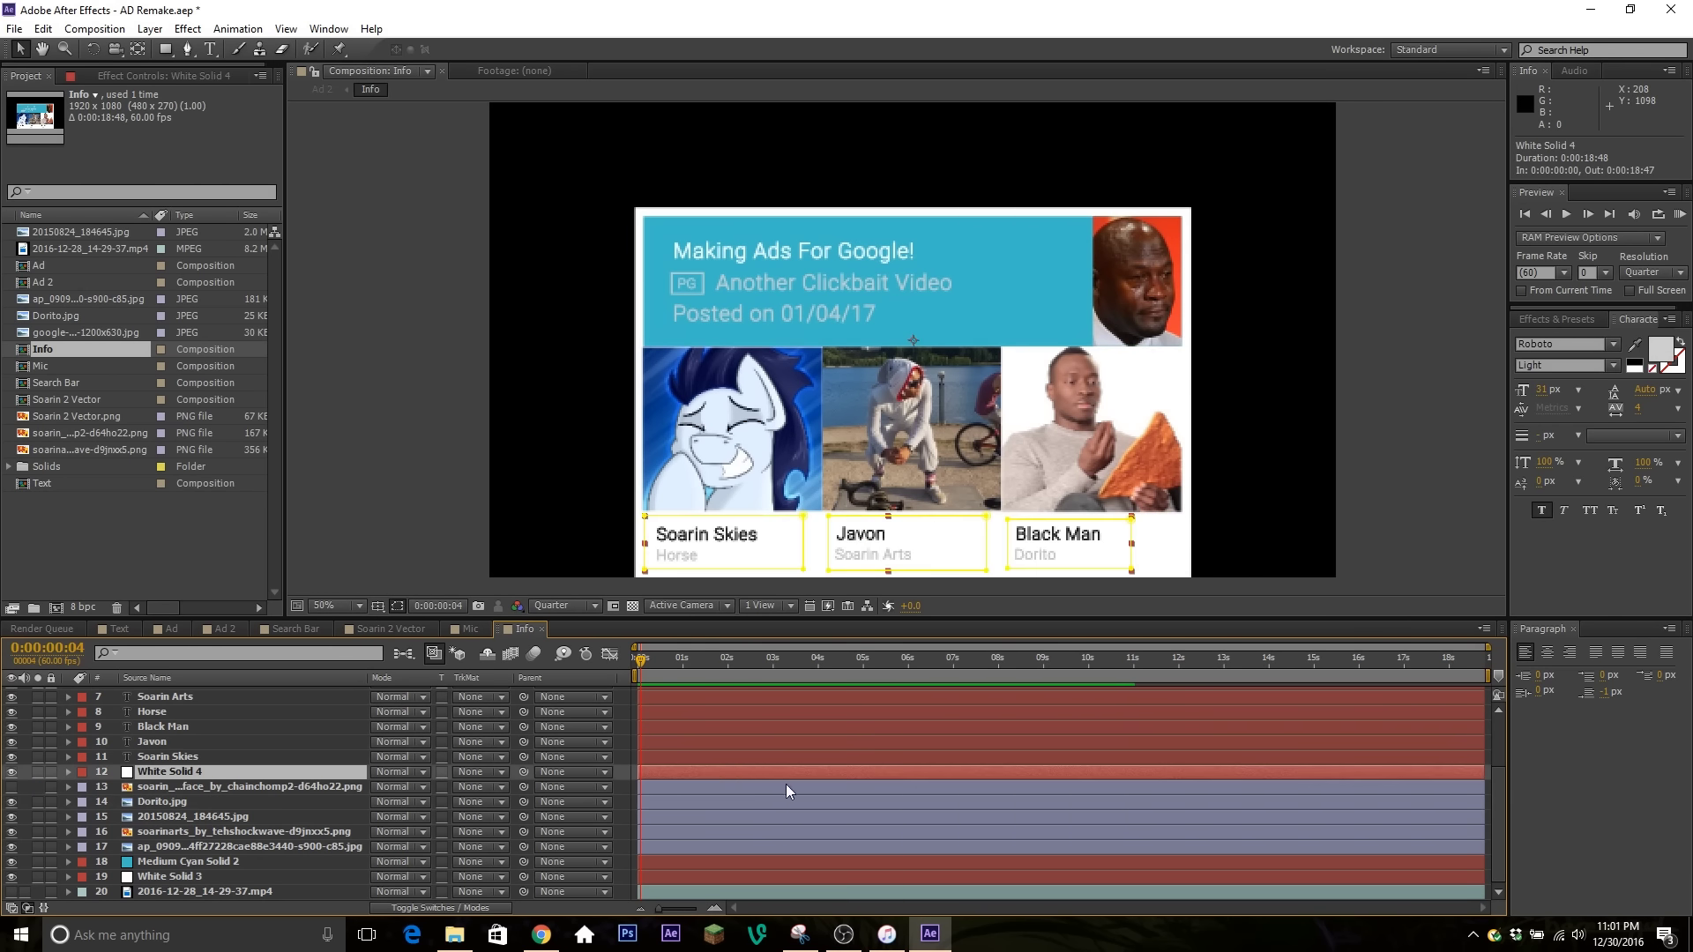
click(766, 847)
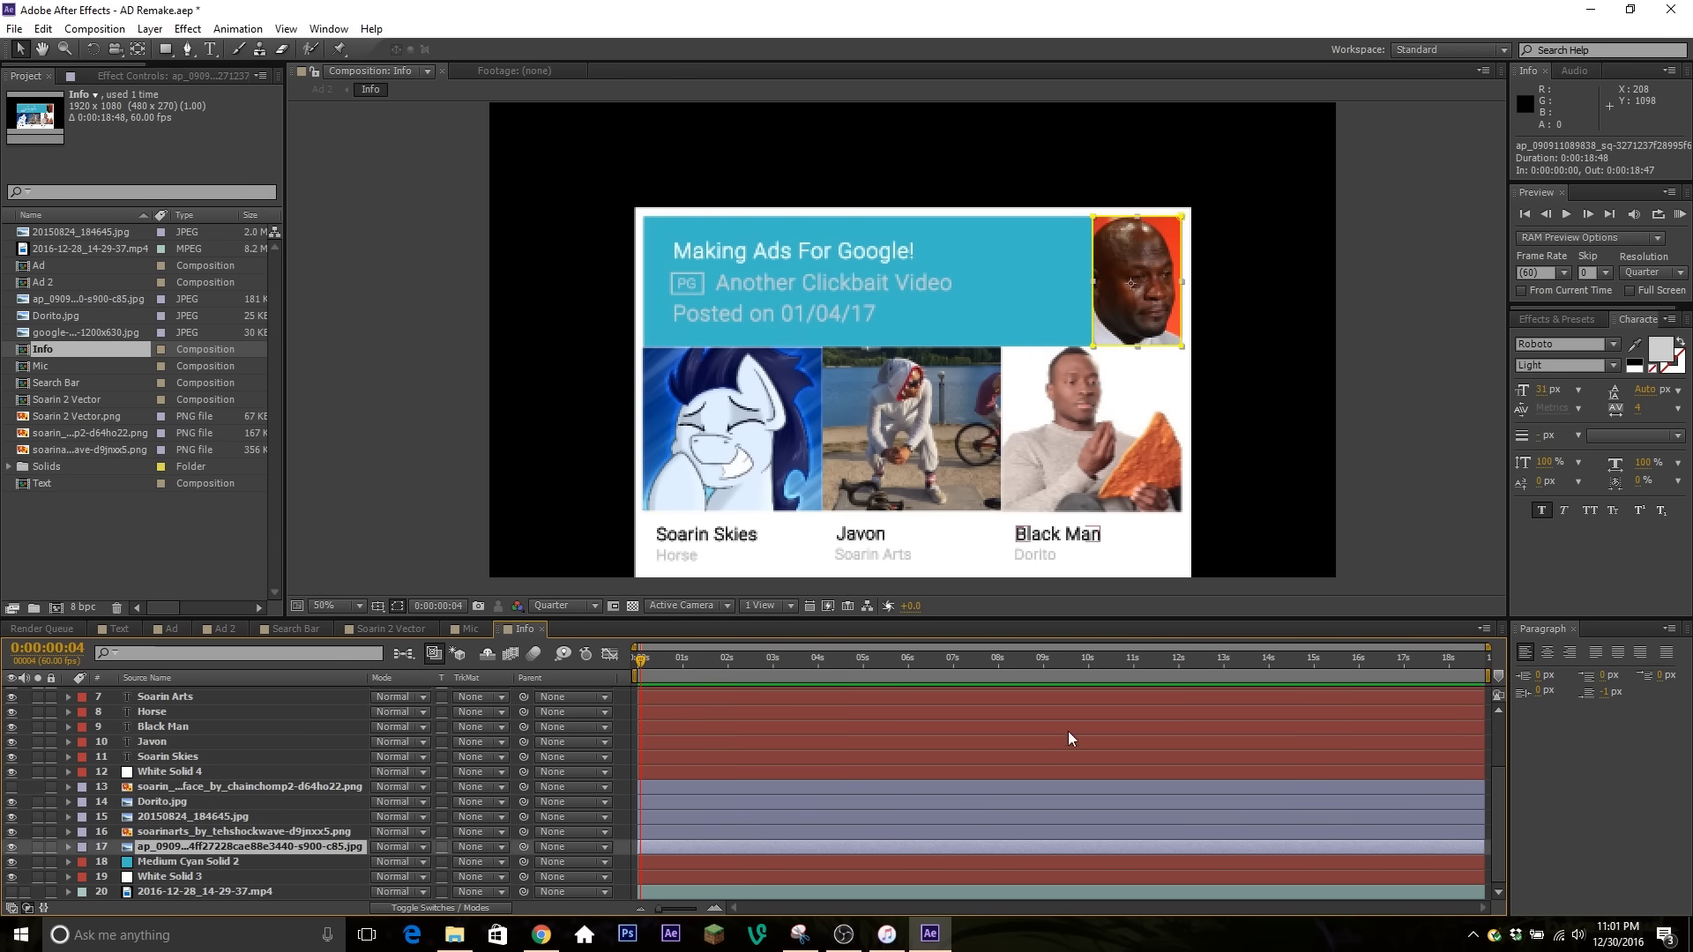
click(1156, 755)
ctrl+click(1203, 732)
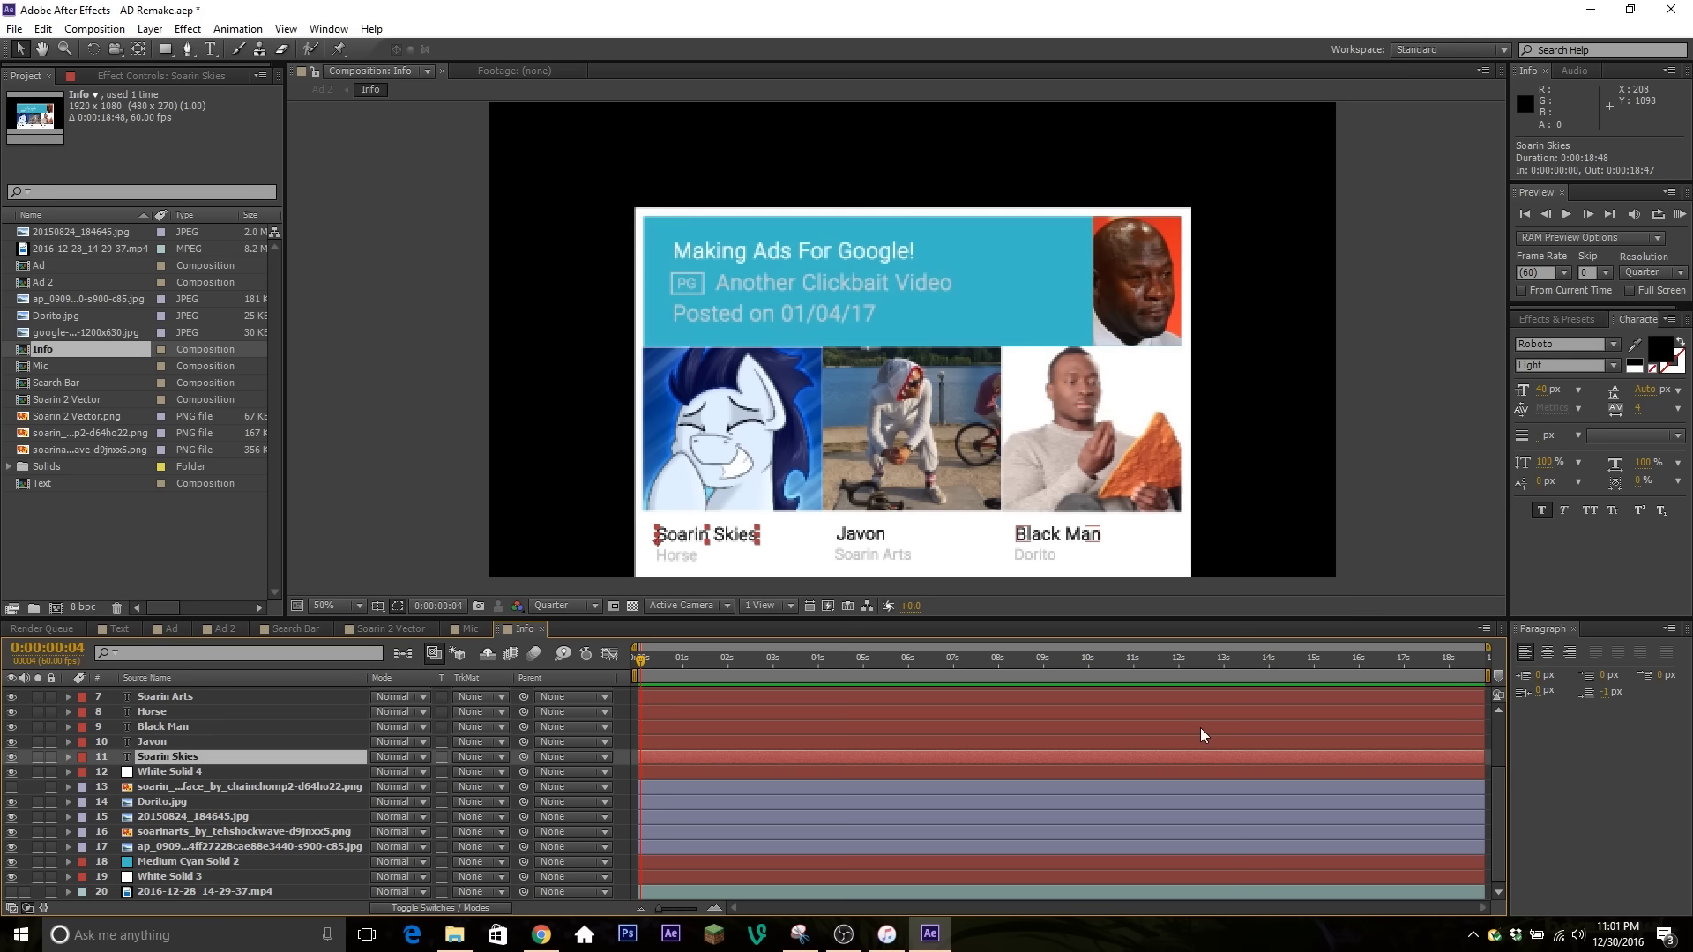
ctrl+click(1344, 716)
click(223, 629)
Step: In the Ad comp, scrub from the cast card near 9s to the Google end screen near 11s
click(156, 630)
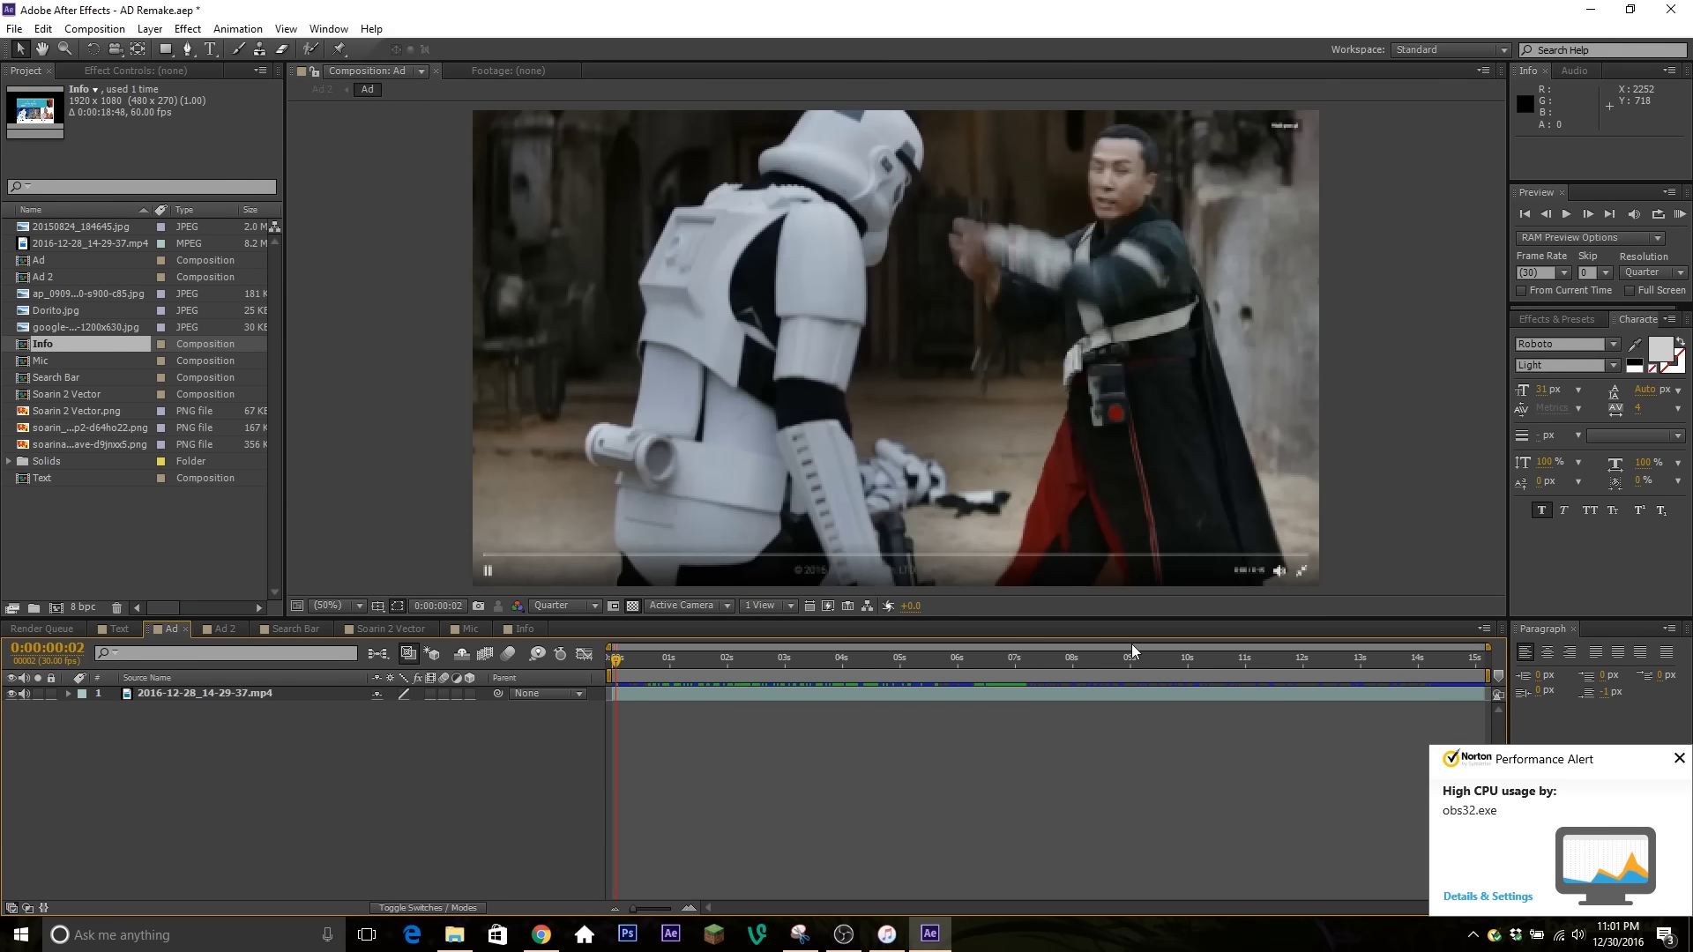
click(1187, 659)
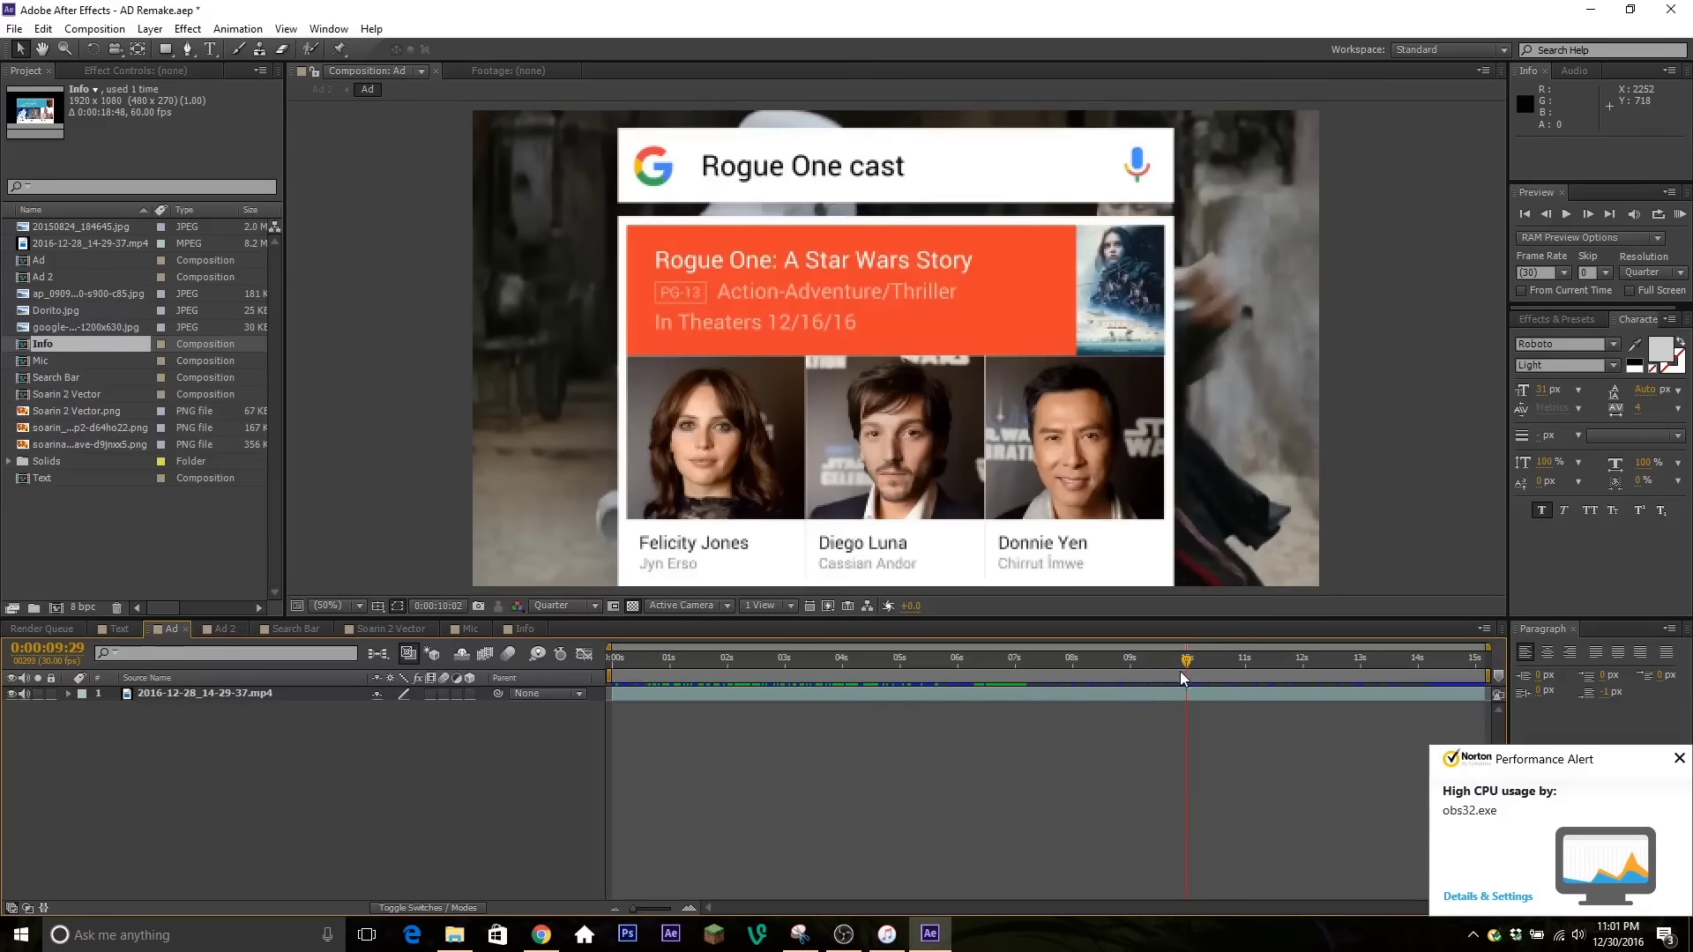
drag(1192, 674, 1353, 647)
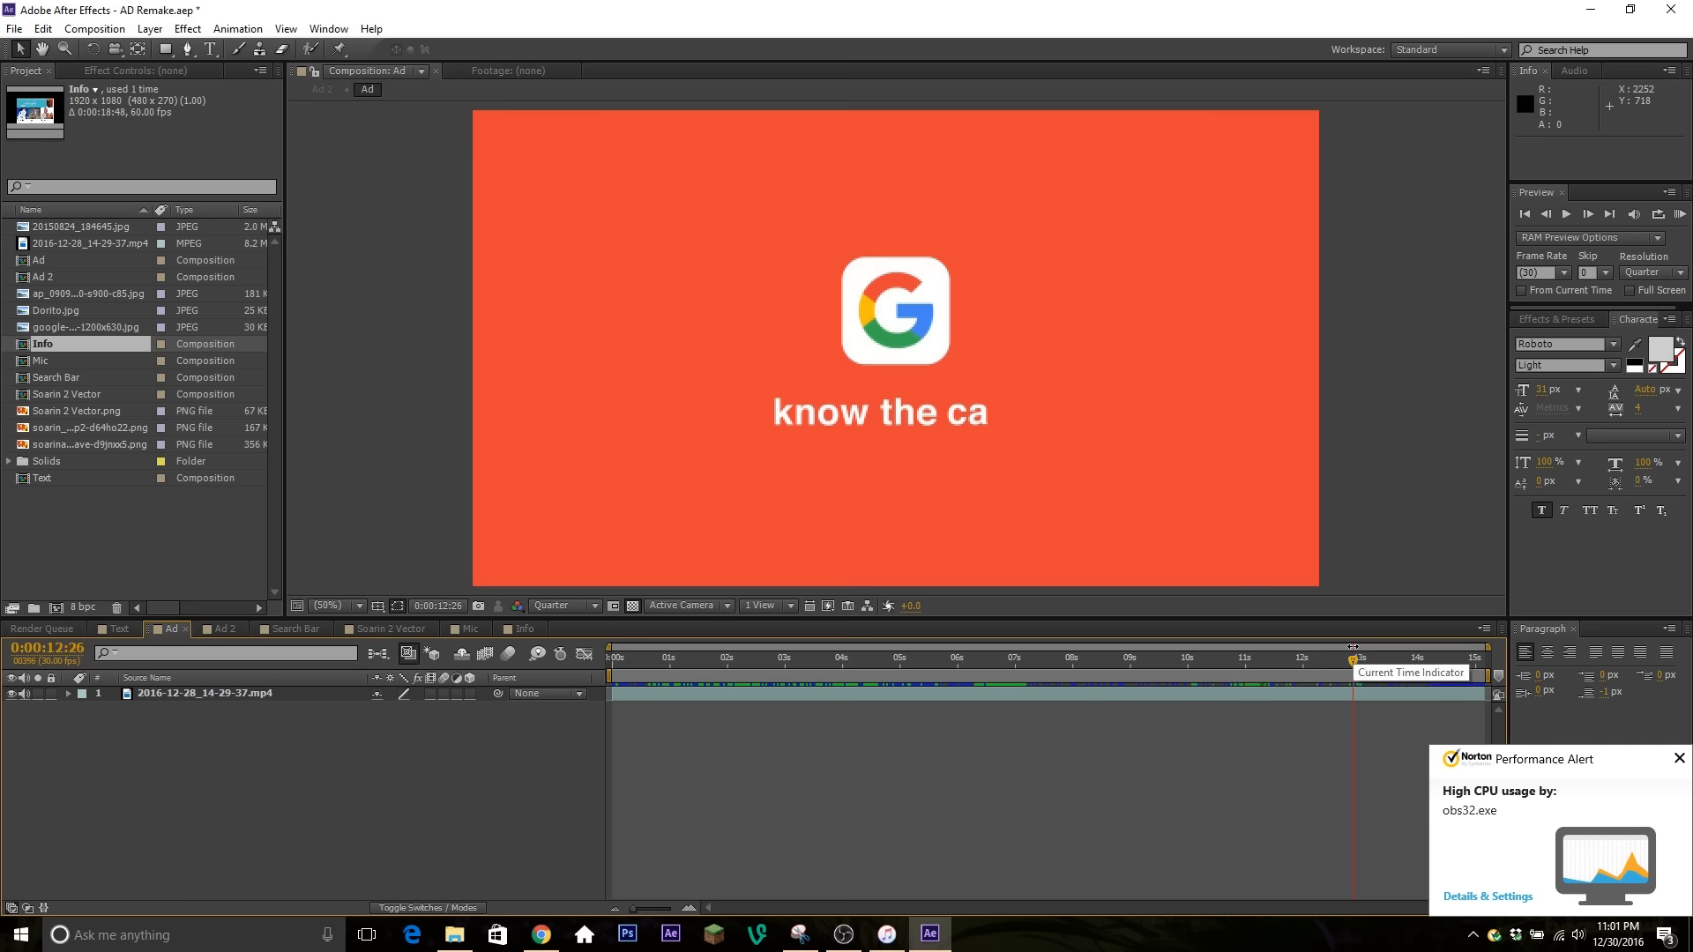